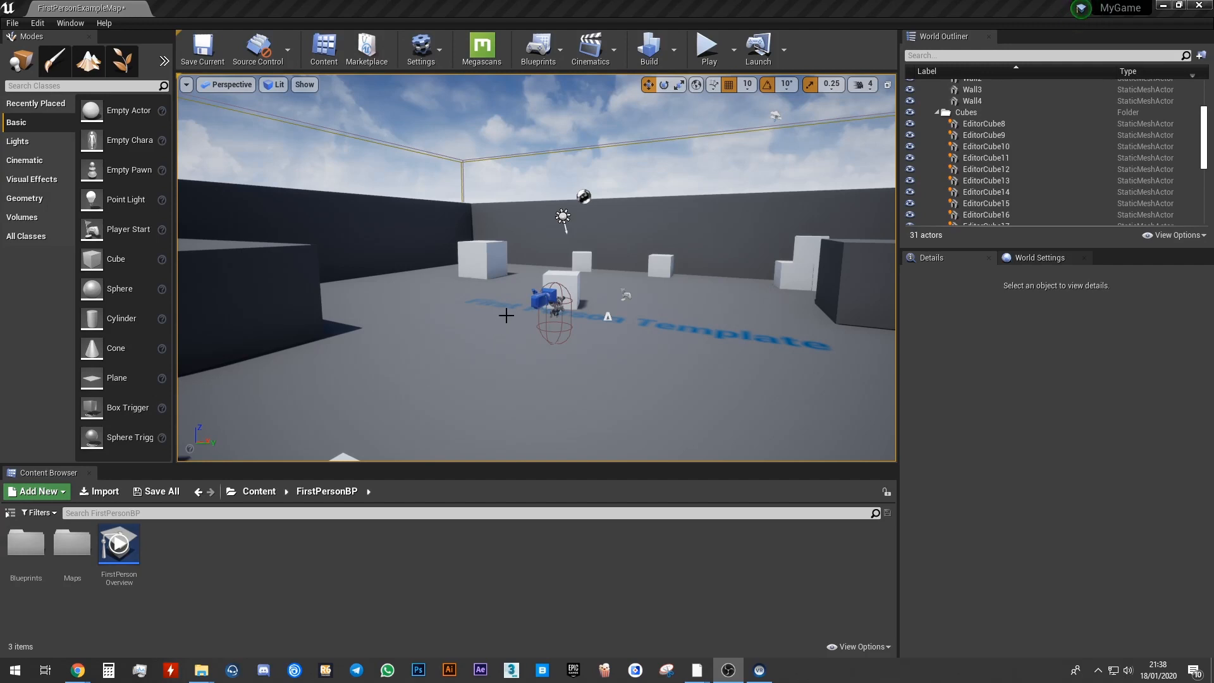
Select the directional light actor in the level and view it up close.
right_click_drag(524, 301, 515, 310)
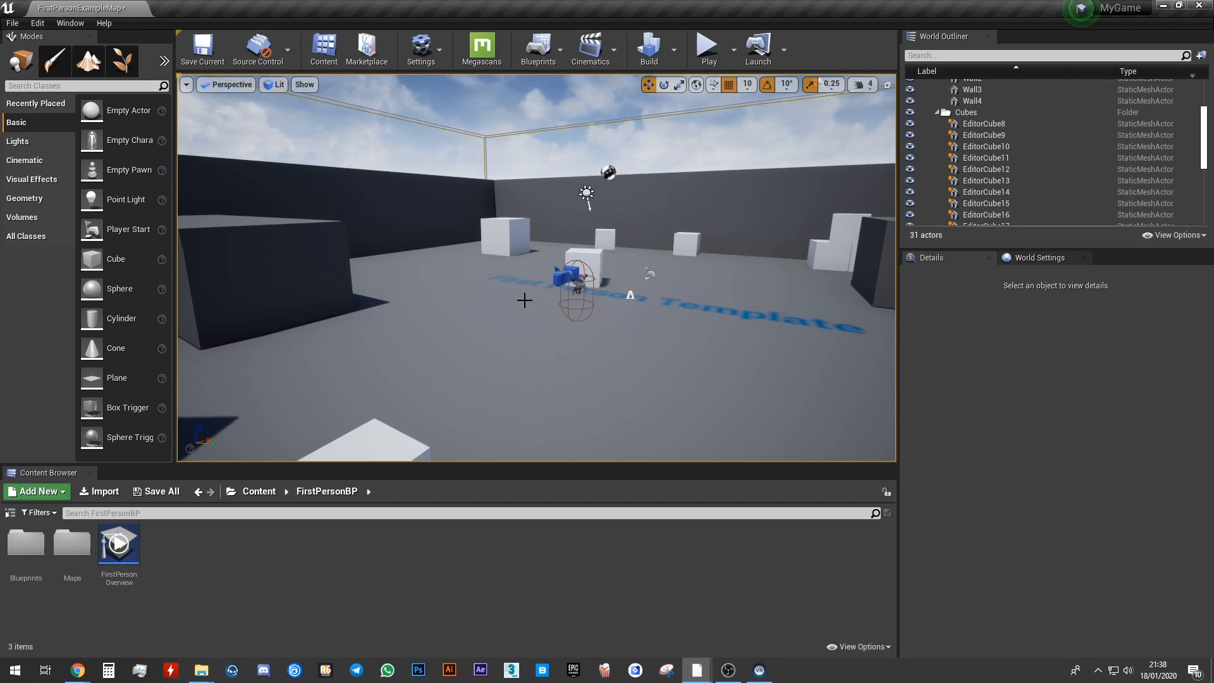
right_click_drag(822, 309, 699, 293)
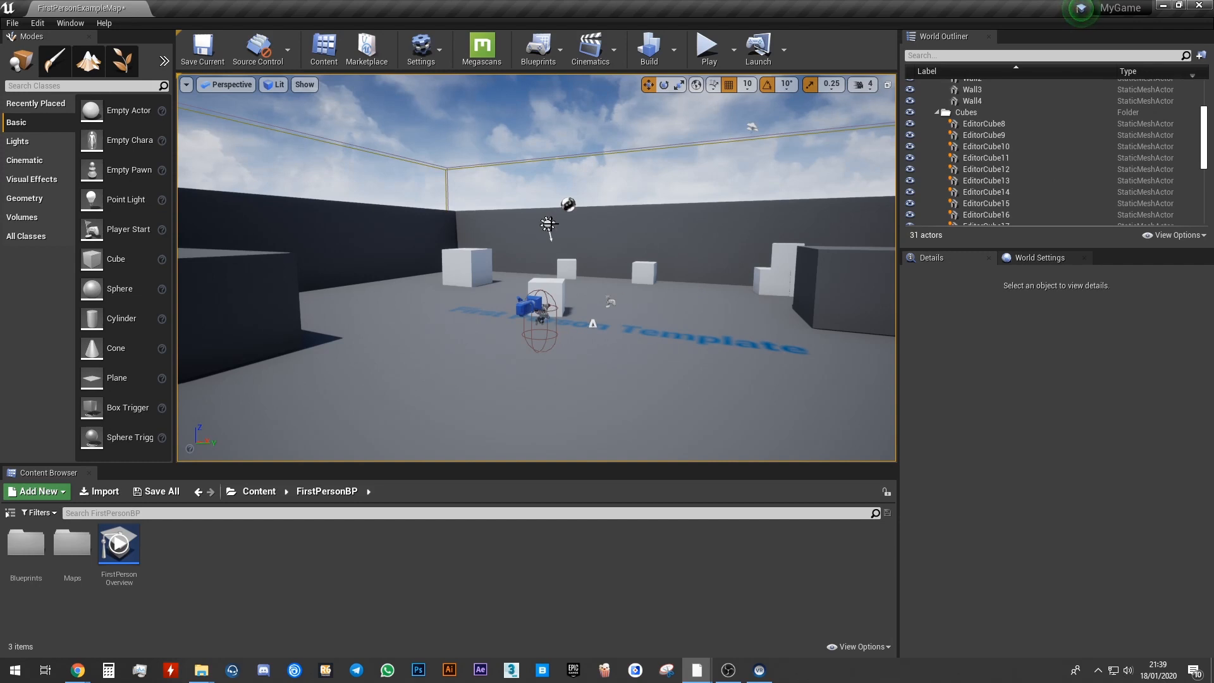
left_click(547, 224)
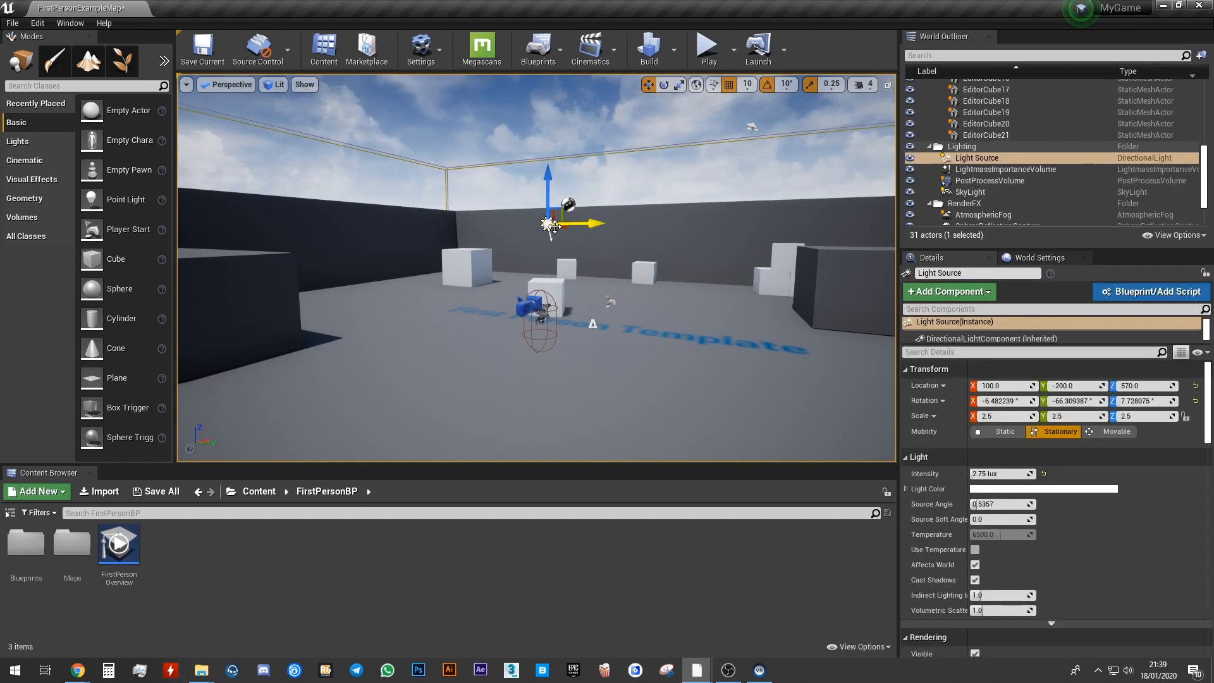
key("w")
right_click_drag(553, 226, 538, 261)
key("s")
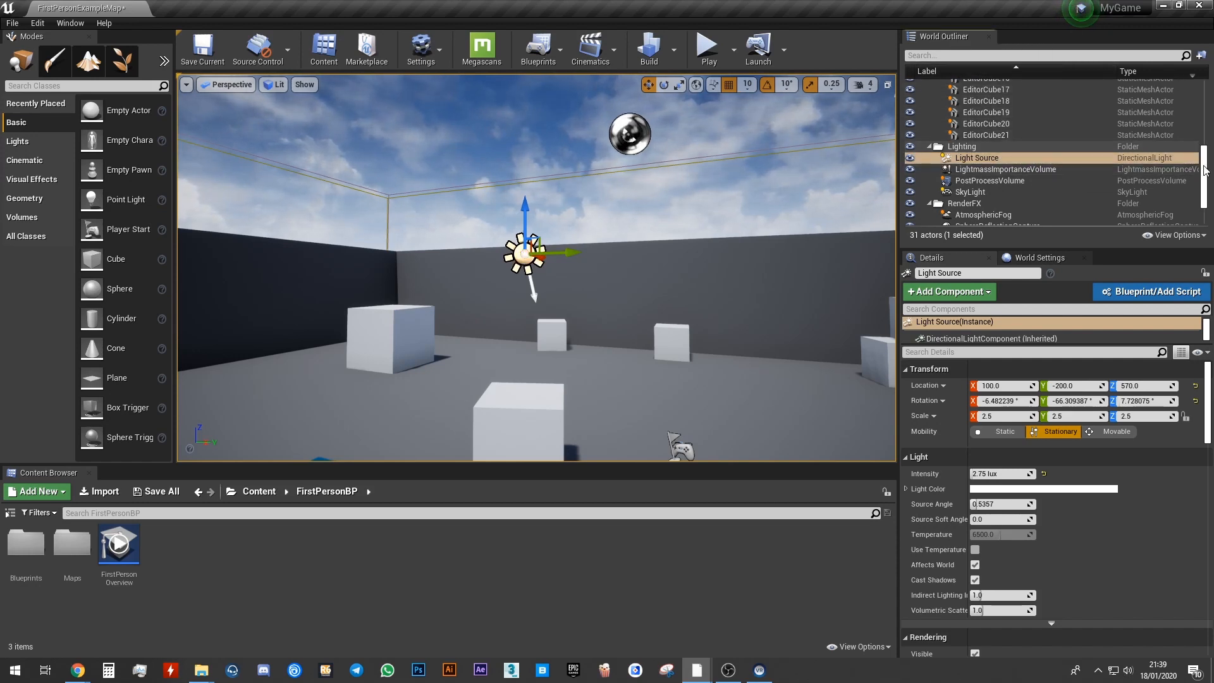
Search the level's actors for "light", select Light Source, and clear the search.
left_click_drag(1204, 172, 1110, 163)
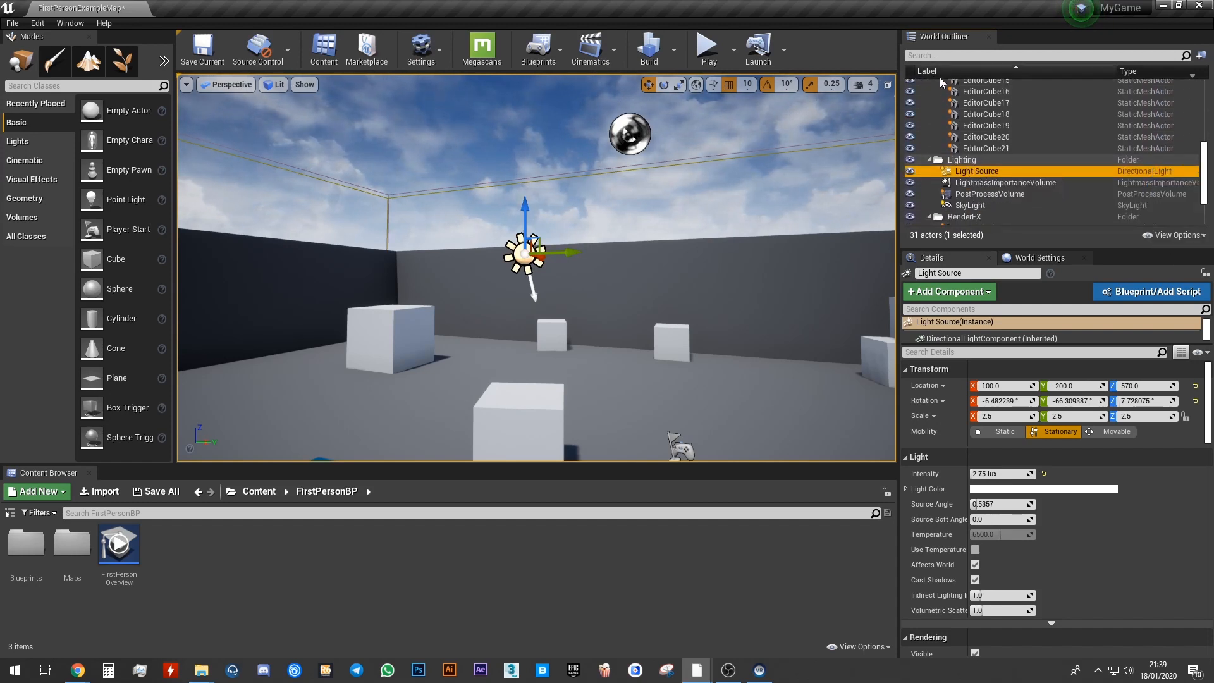
left_click(944, 55)
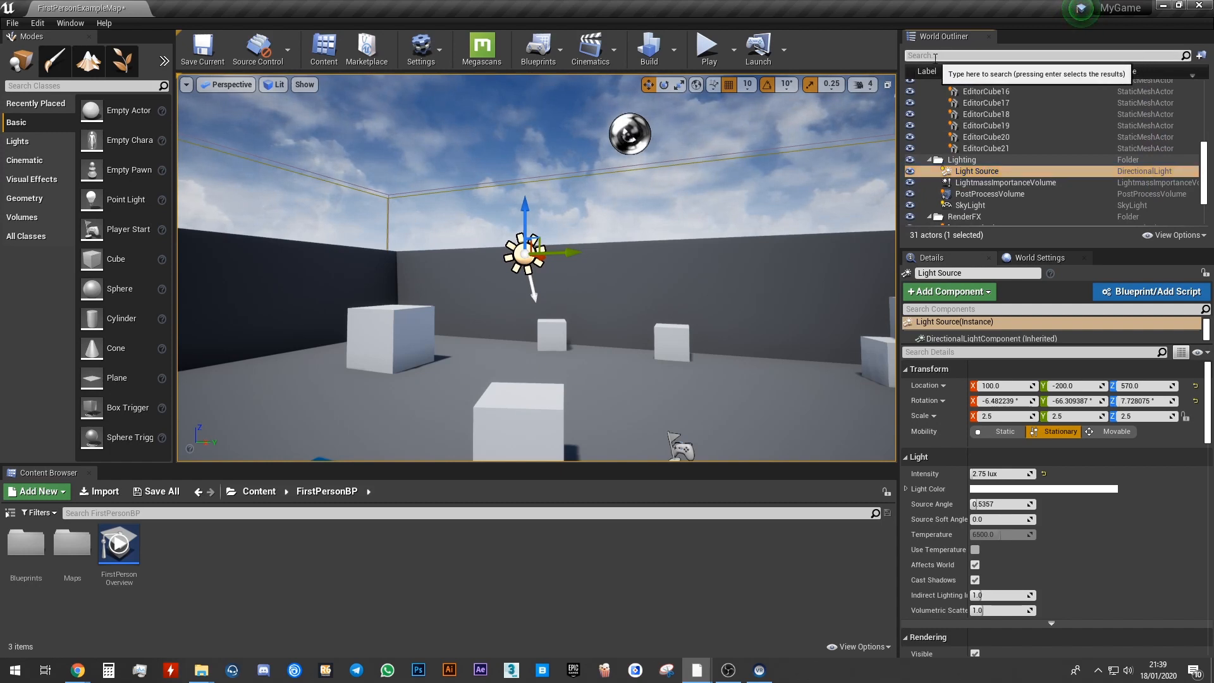
type("light")
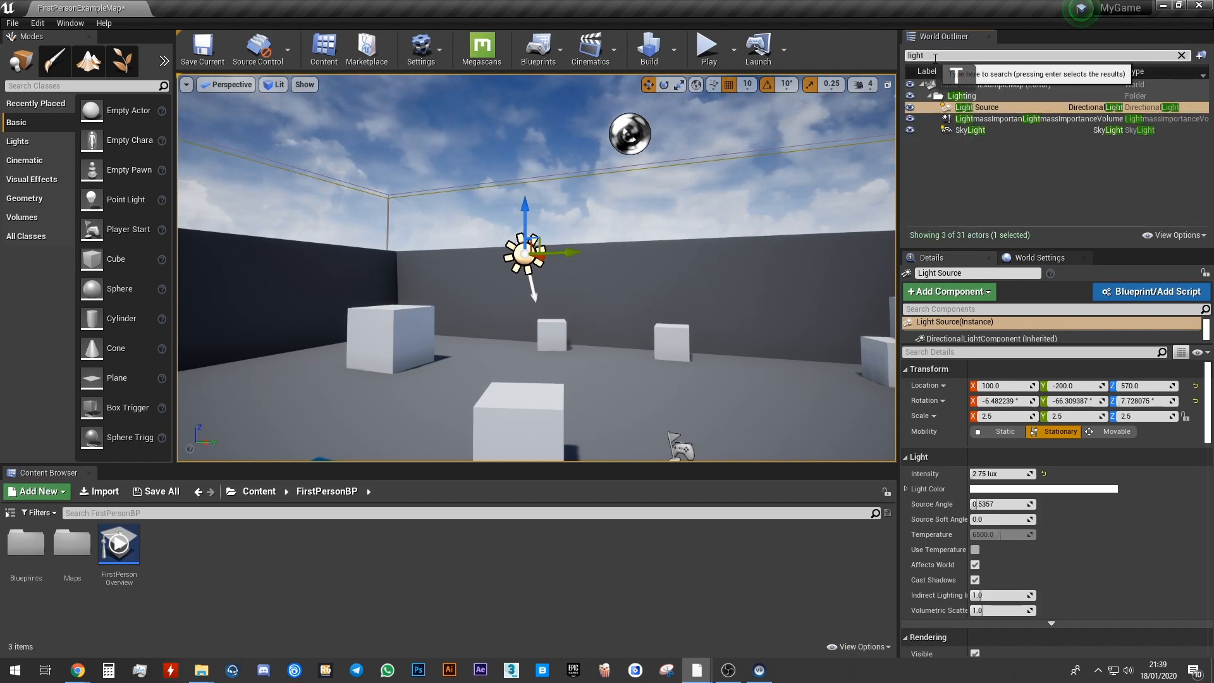
left_click(986, 107)
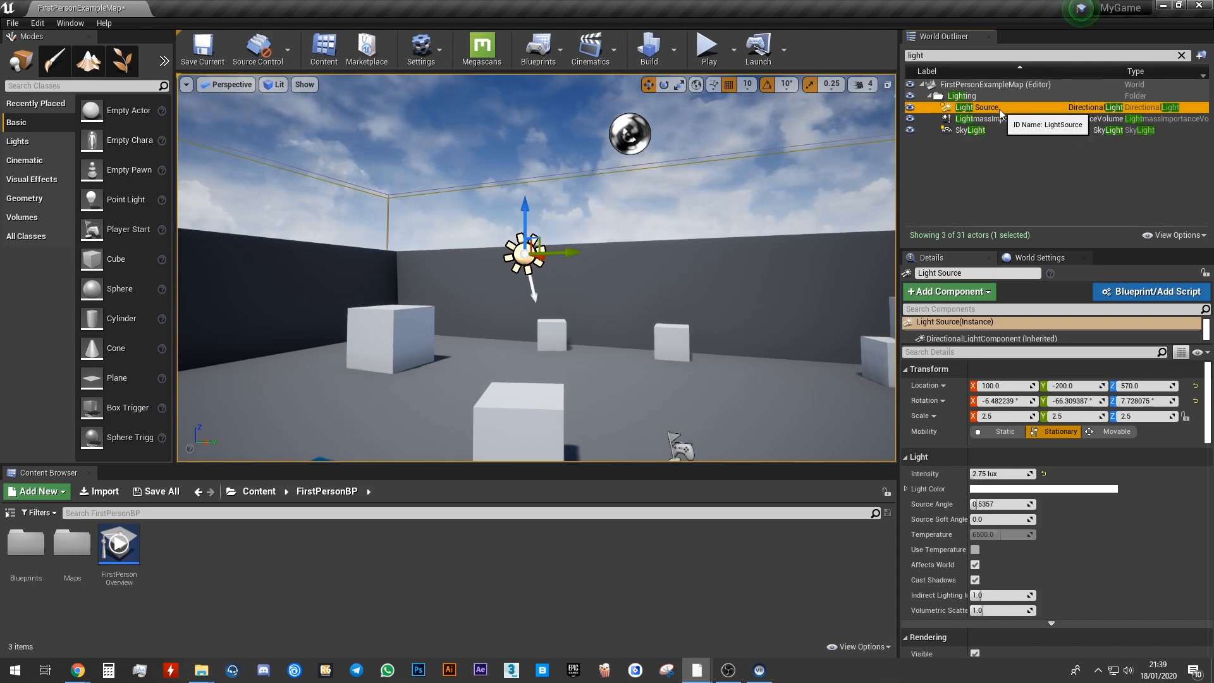
left_click(1181, 56)
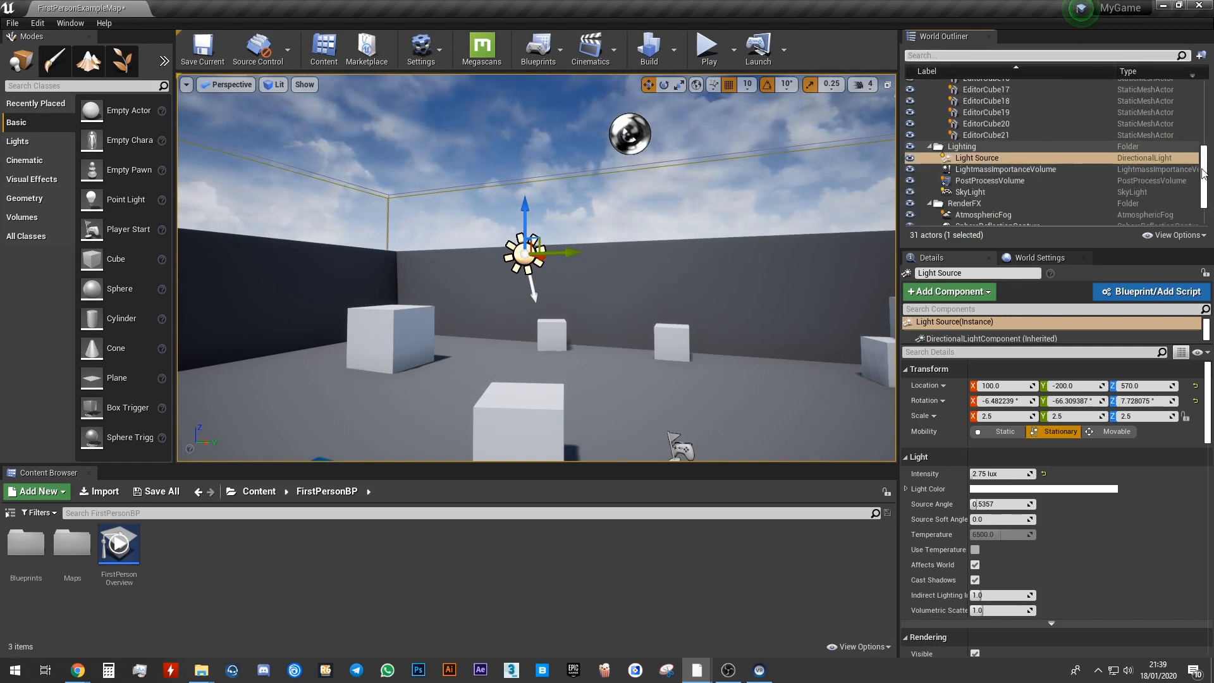
scroll(1173, 190, "up", 3)
scroll(1172, 190, "down", 3)
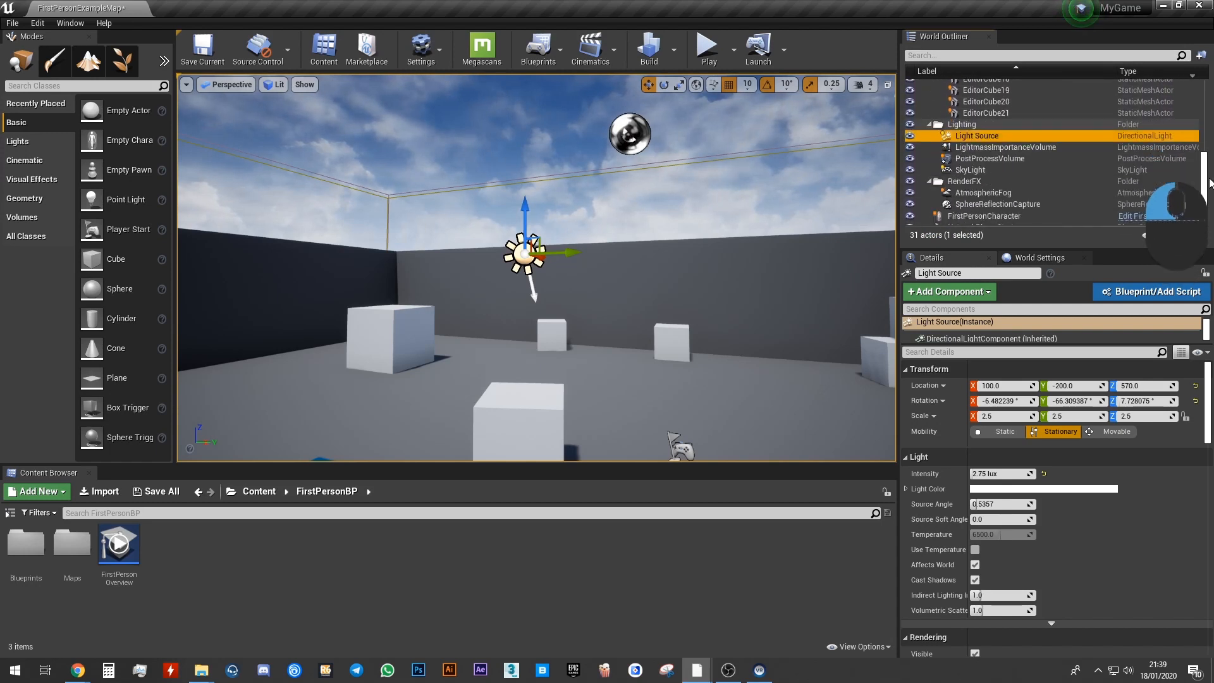
Set the directional light's rotation to X 0°, Y 55° and Z 0°.
right_click_drag(634, 268, 661, 265)
key("d")
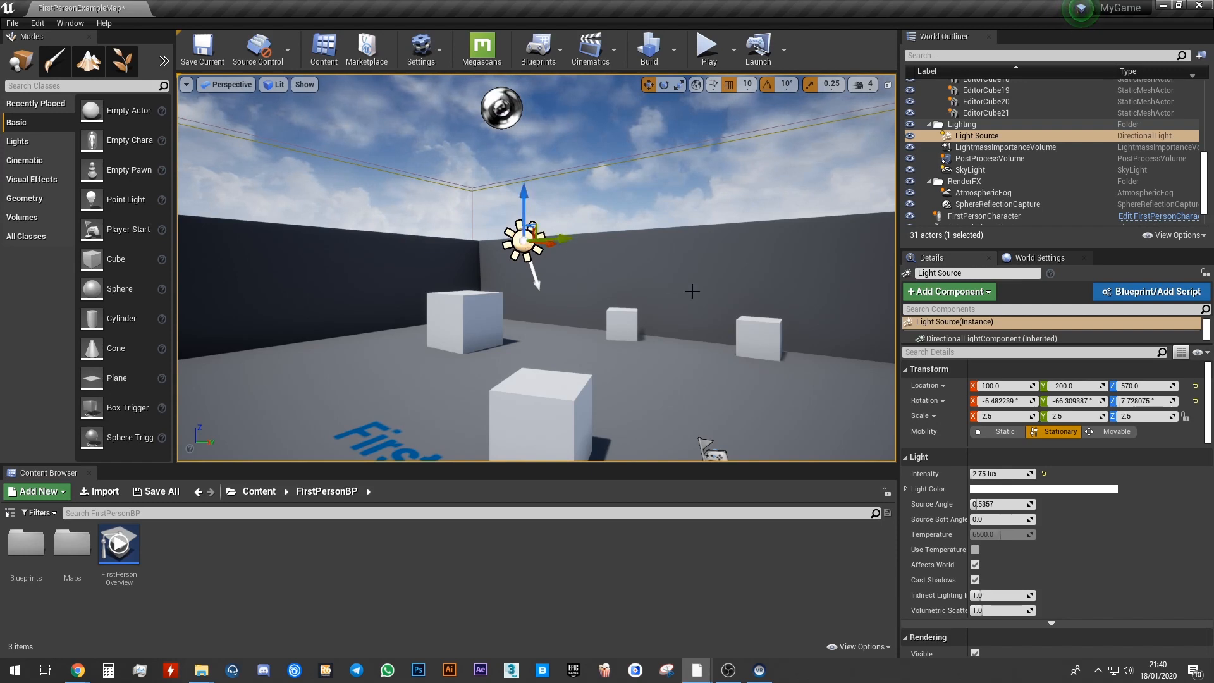
left_click(1004, 401)
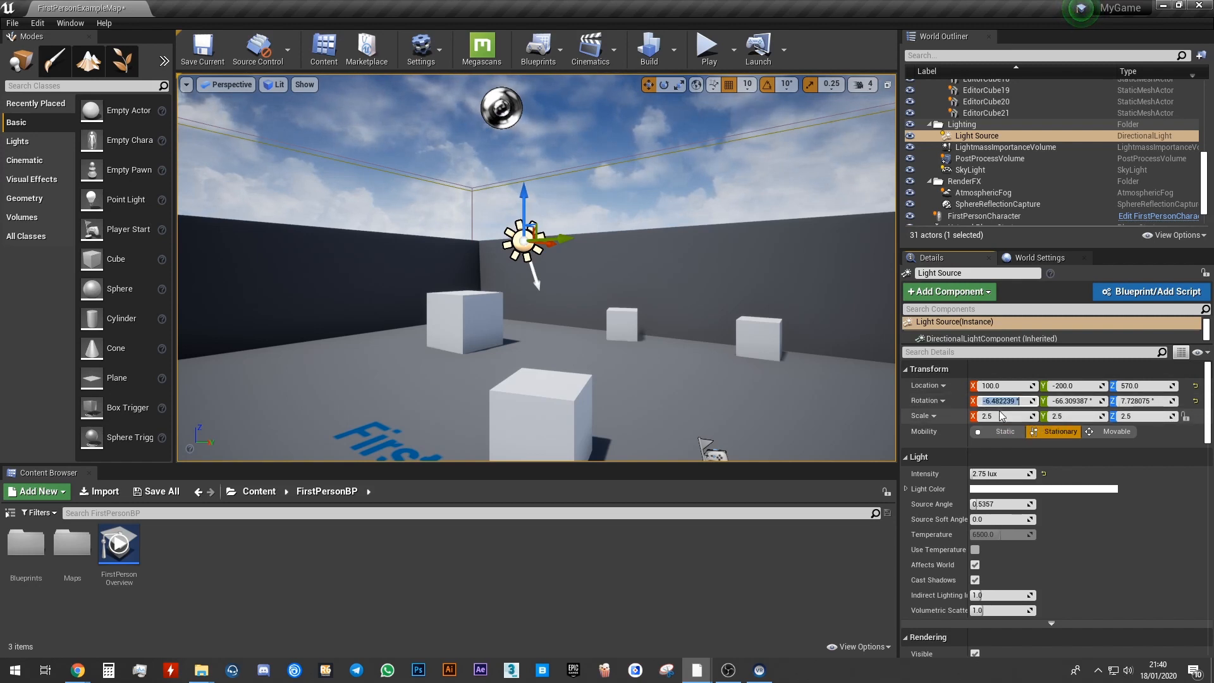
type("0")
key("Return")
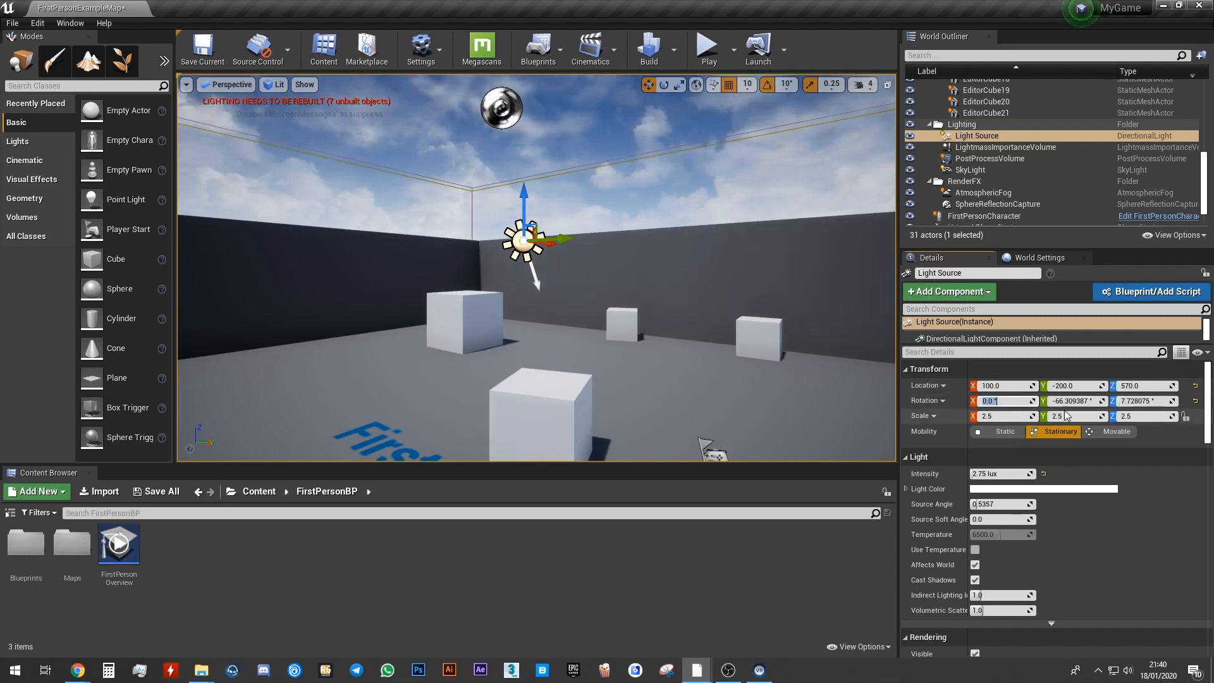
left_click(1073, 400)
type("5")
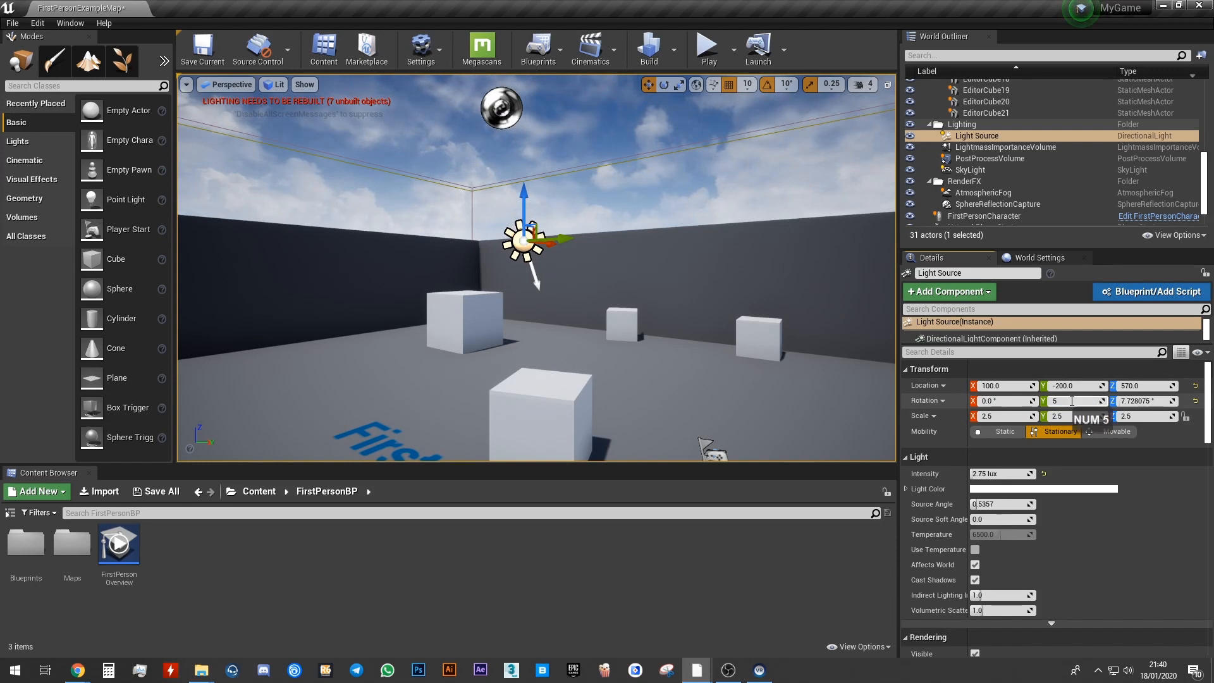
type("5")
key("Return")
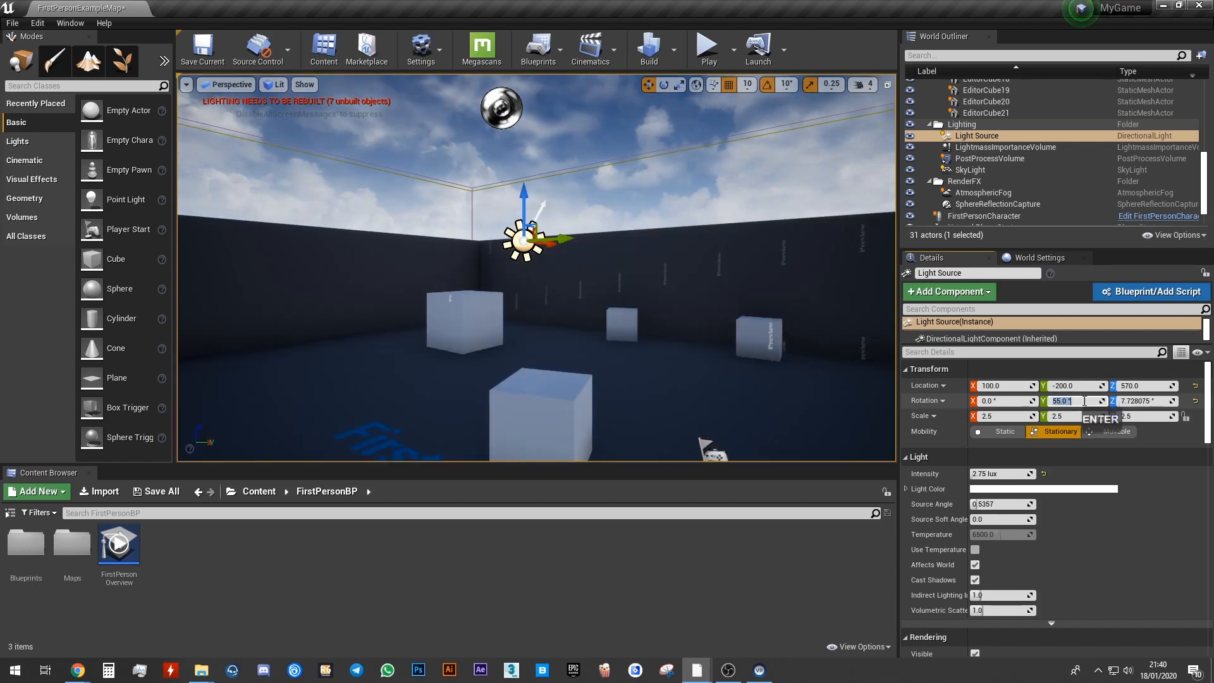
left_click(1147, 402)
type("0")
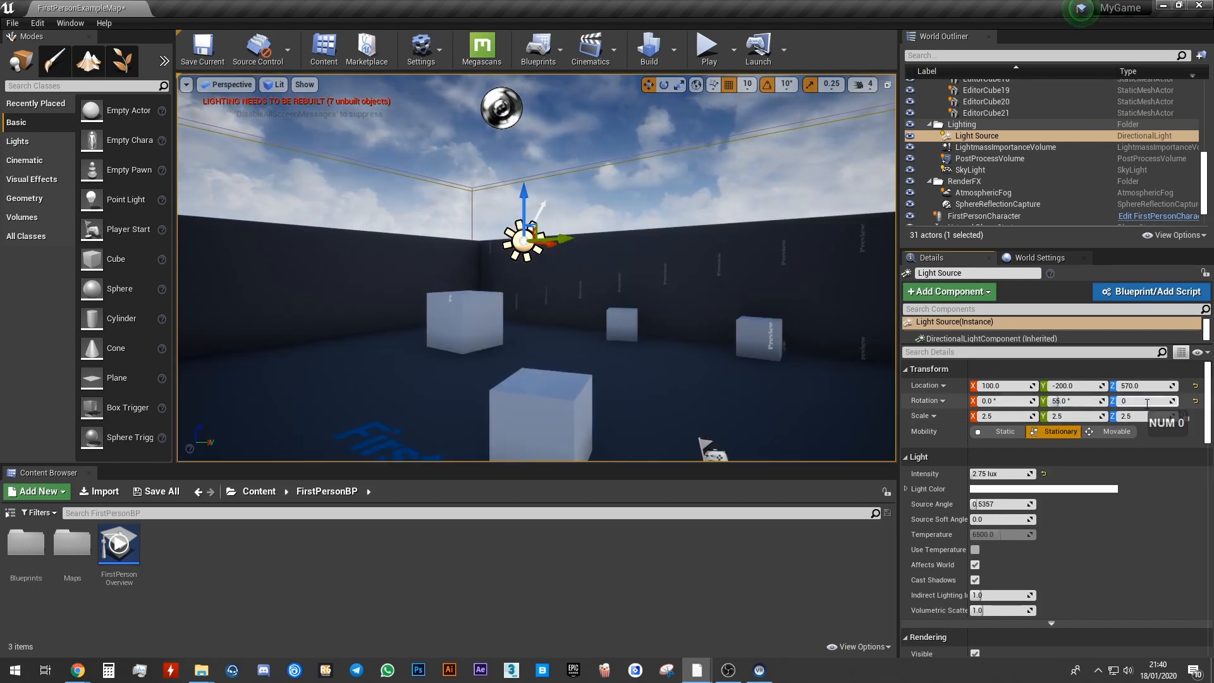
key("Return")
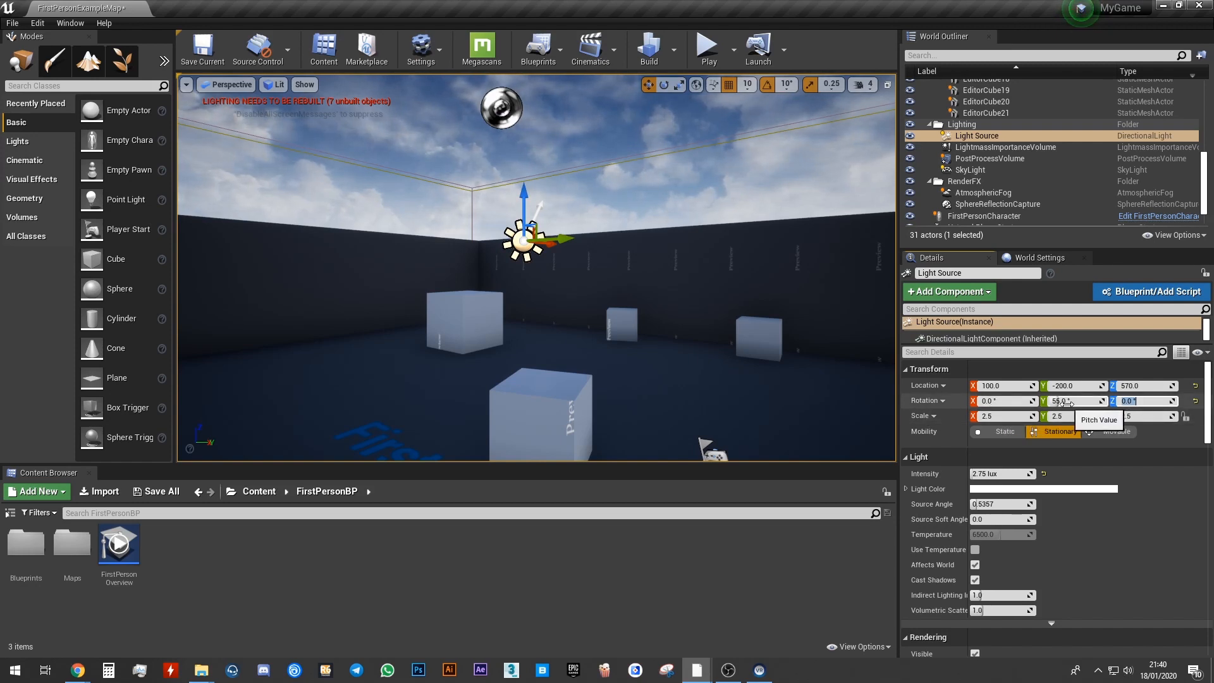
left_click(1136, 401)
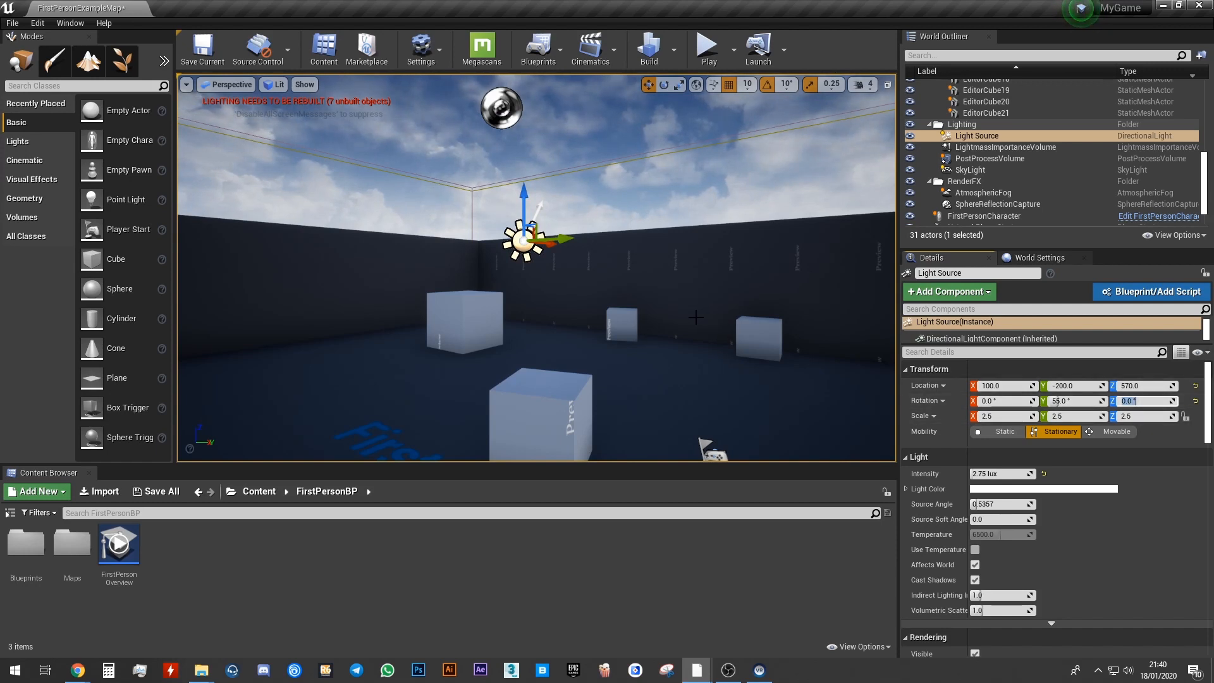
Select the sky sphere and refresh its material to match the directional light's new rotation.
mouse_move(696, 318)
right_mouse_down()
mouse_move(692, 366)
mouse_move(625, 369)
mouse_move(782, 298)
mouse_move(738, 231)
mouse_move(698, 317)
right_mouse_up()
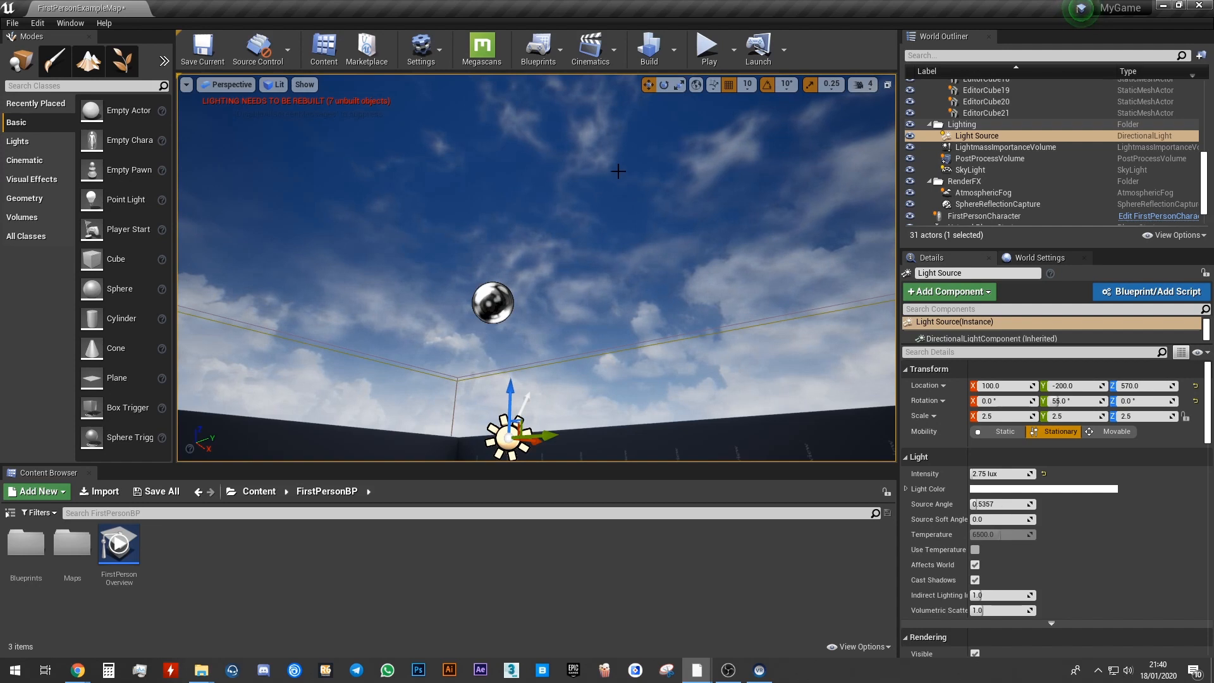
left_click(592, 164)
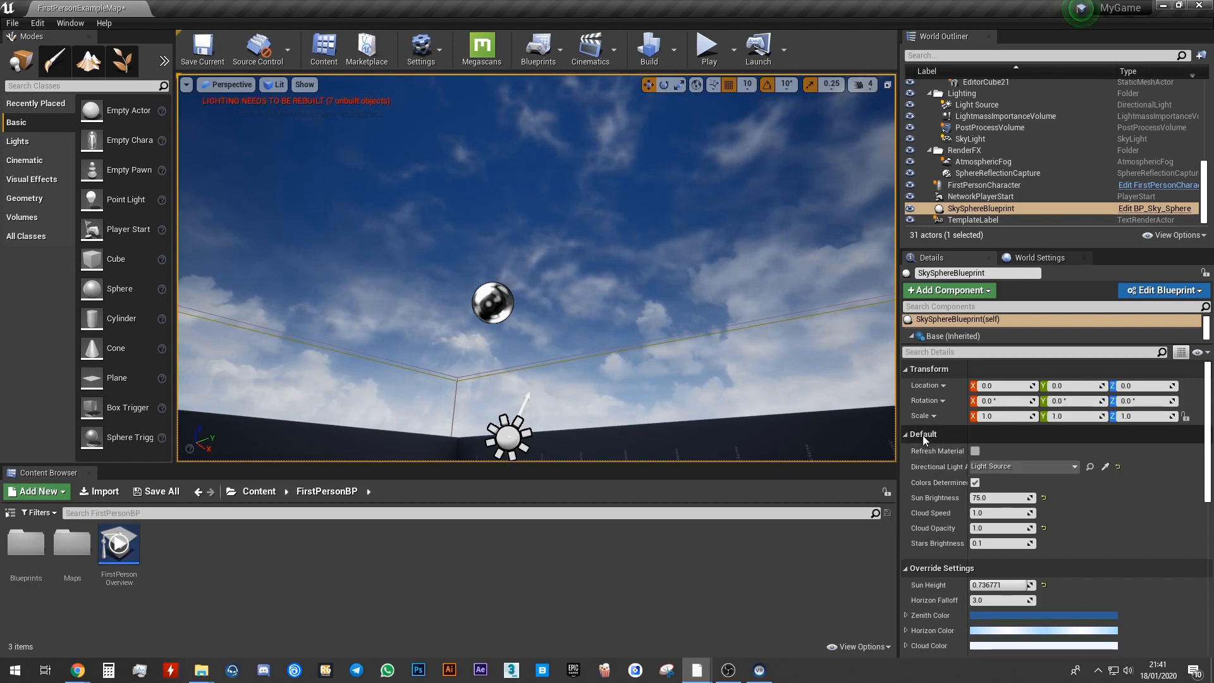
left_click_drag(967, 487, 989, 487)
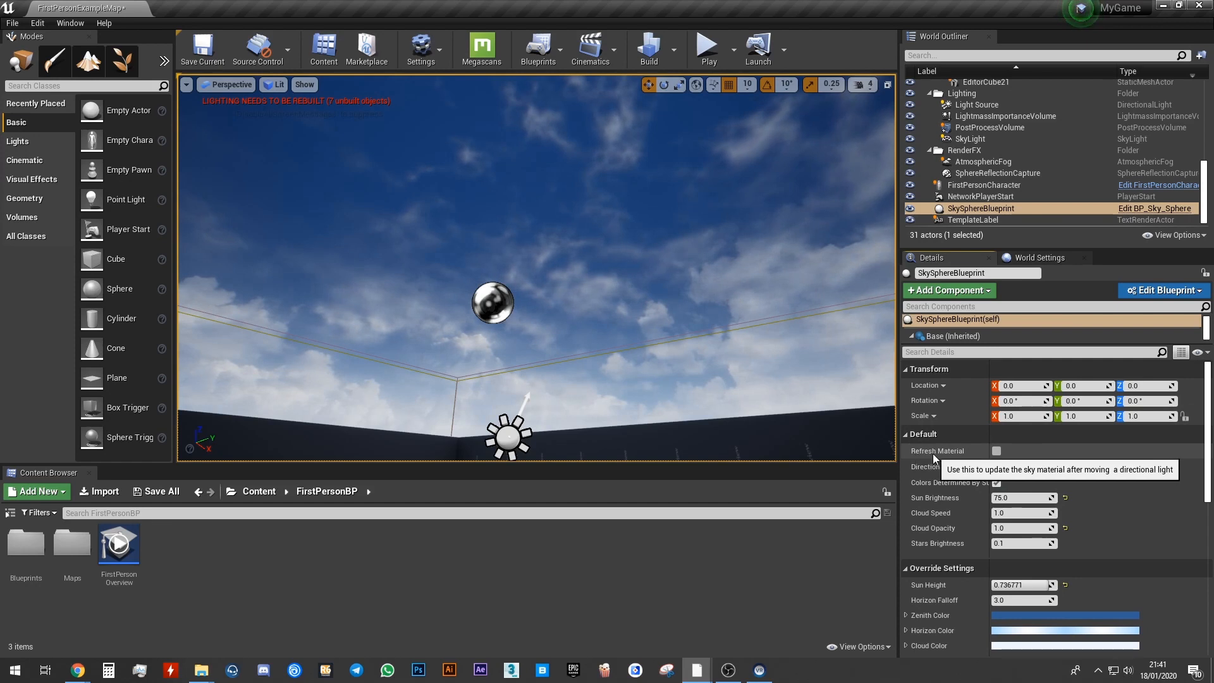
left_click(997, 452)
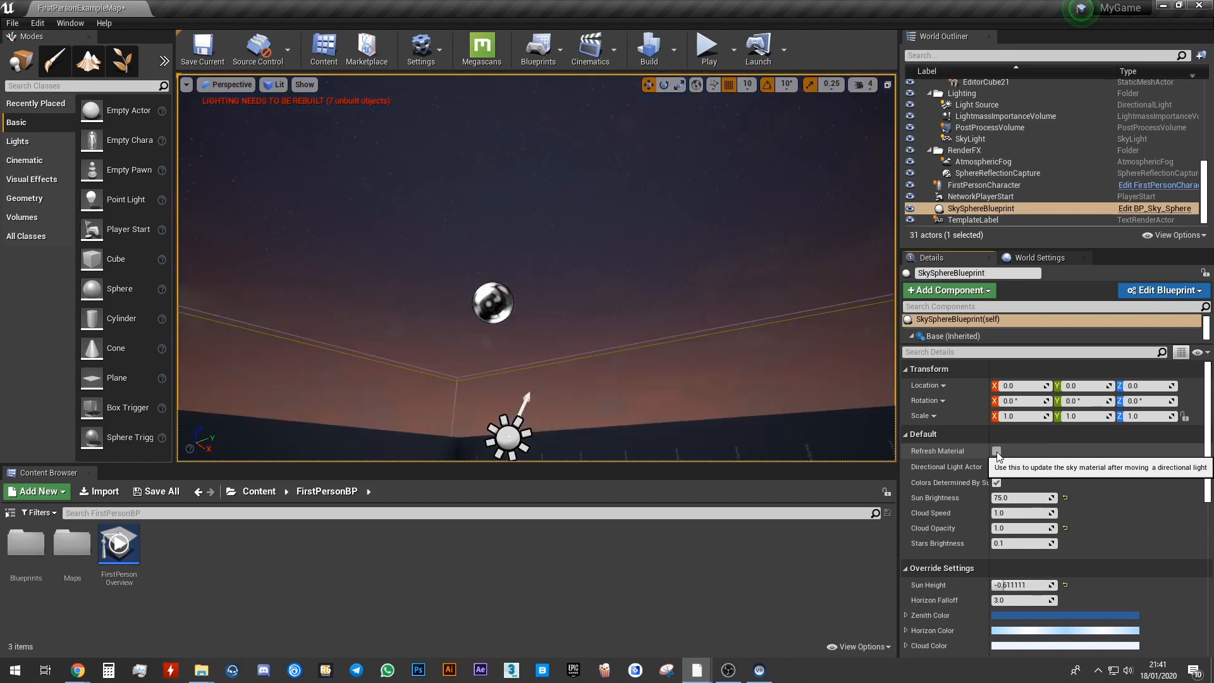
Examine the updated sky and the lighting on the walls and cubes from several angles.
right_click_drag(678, 356, 723, 240)
key("w")
key("d")
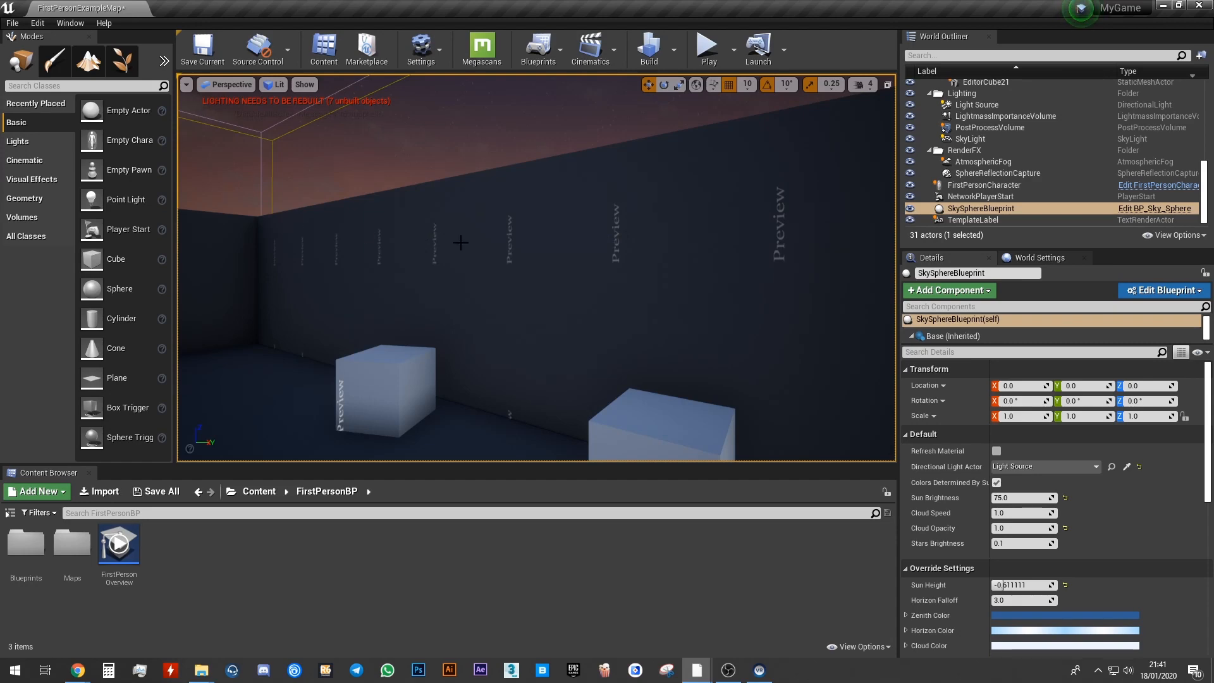
right_click_drag(478, 230, 645, 322)
key("a")
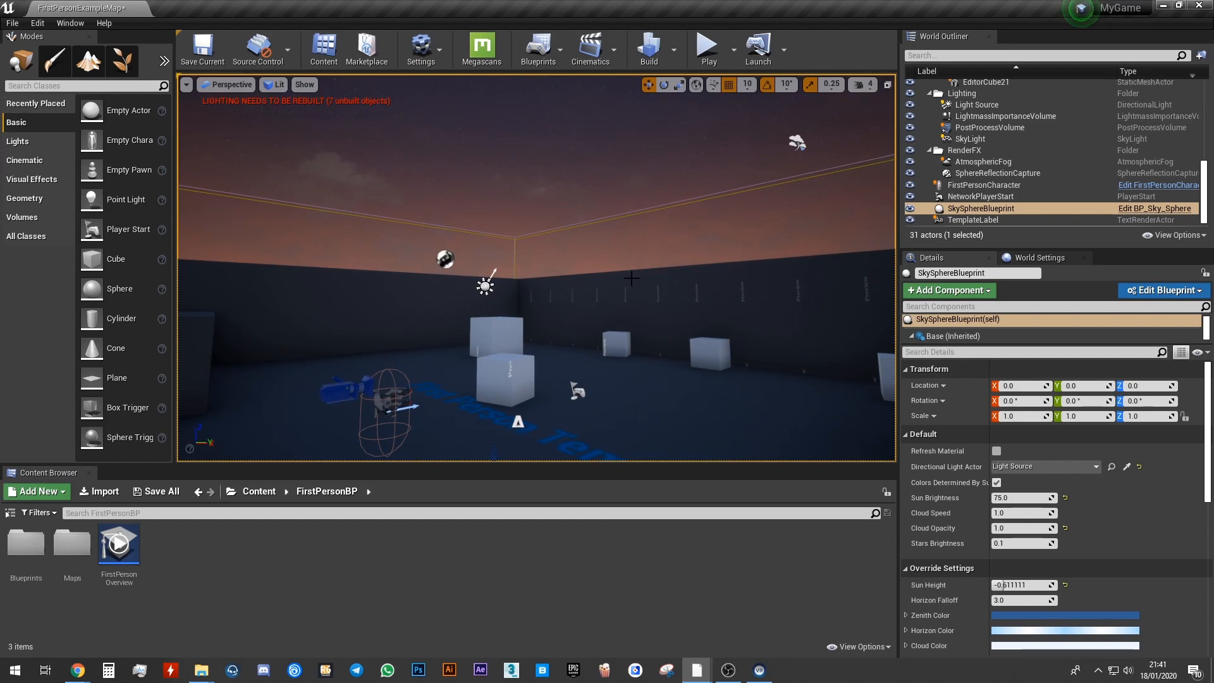
mouse_move(633, 273)
right_mouse_down()
mouse_move(607, 366)
mouse_move(620, 132)
mouse_move(642, 127)
mouse_move(658, 141)
mouse_move(613, 22)
mouse_move(628, 279)
right_mouse_up()
key("s")
key("a")
right_click_drag(591, 201, 636, 274)
key("w")
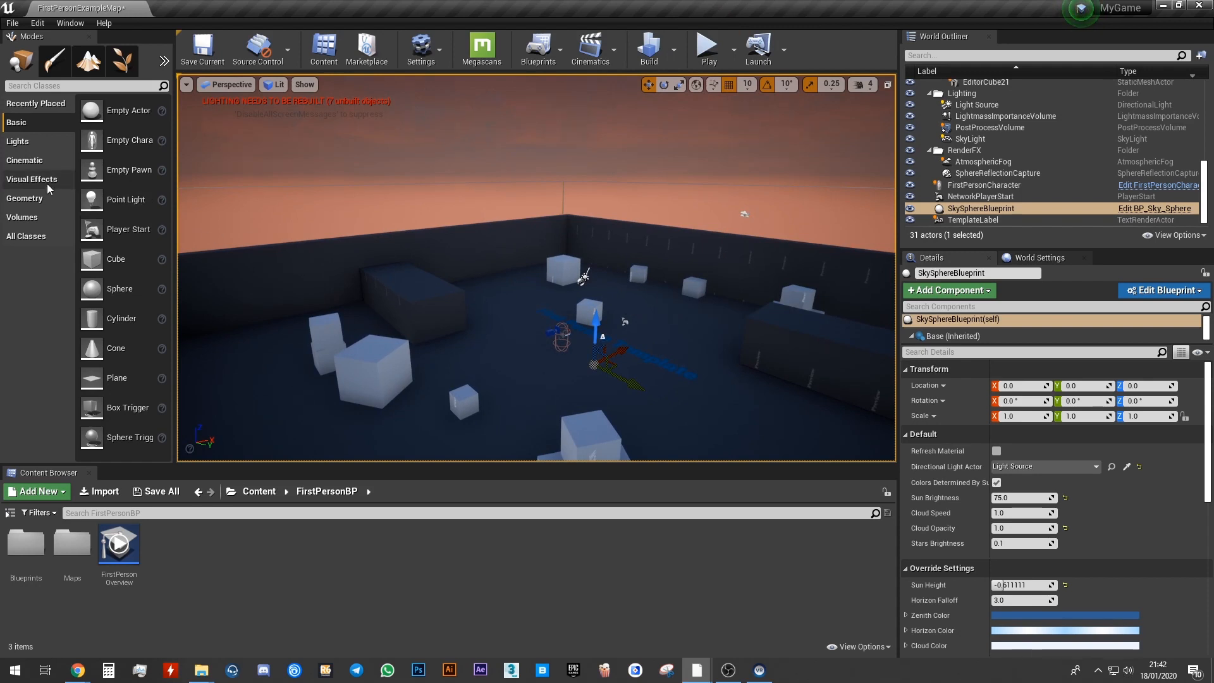
Place a point light above the floor near the far dark block, at about X 540, Y -1850, Z 480.
left_click(30, 143)
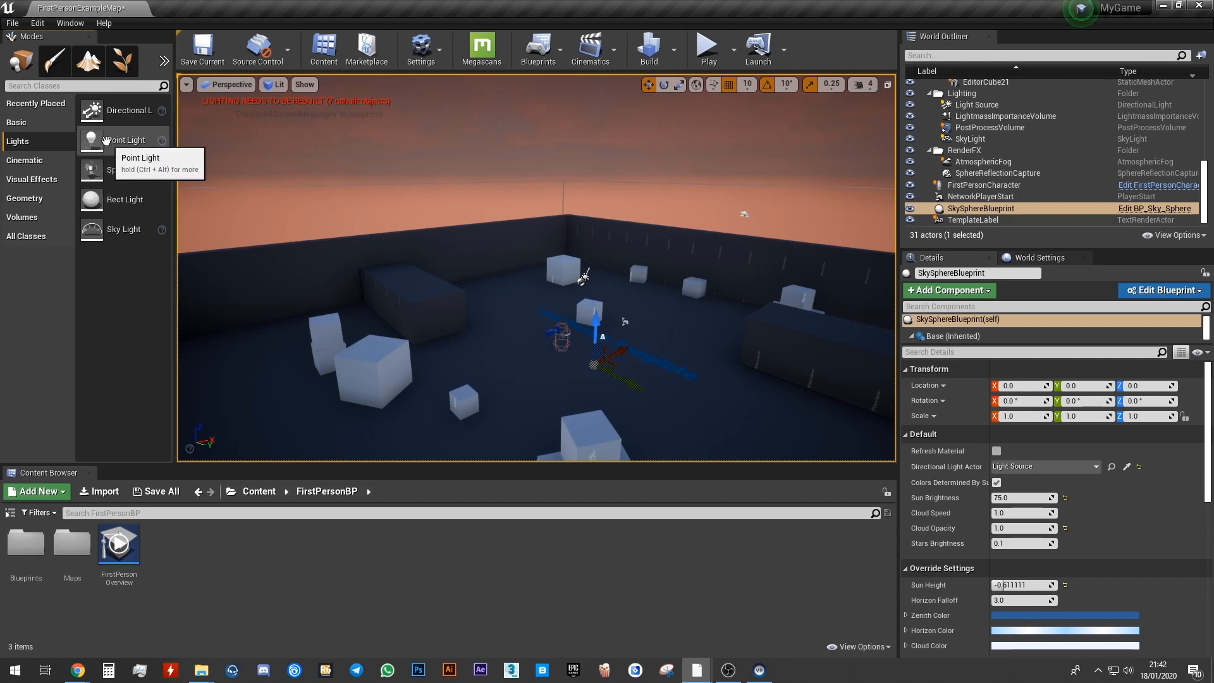
left_click_drag(105, 140, 501, 245)
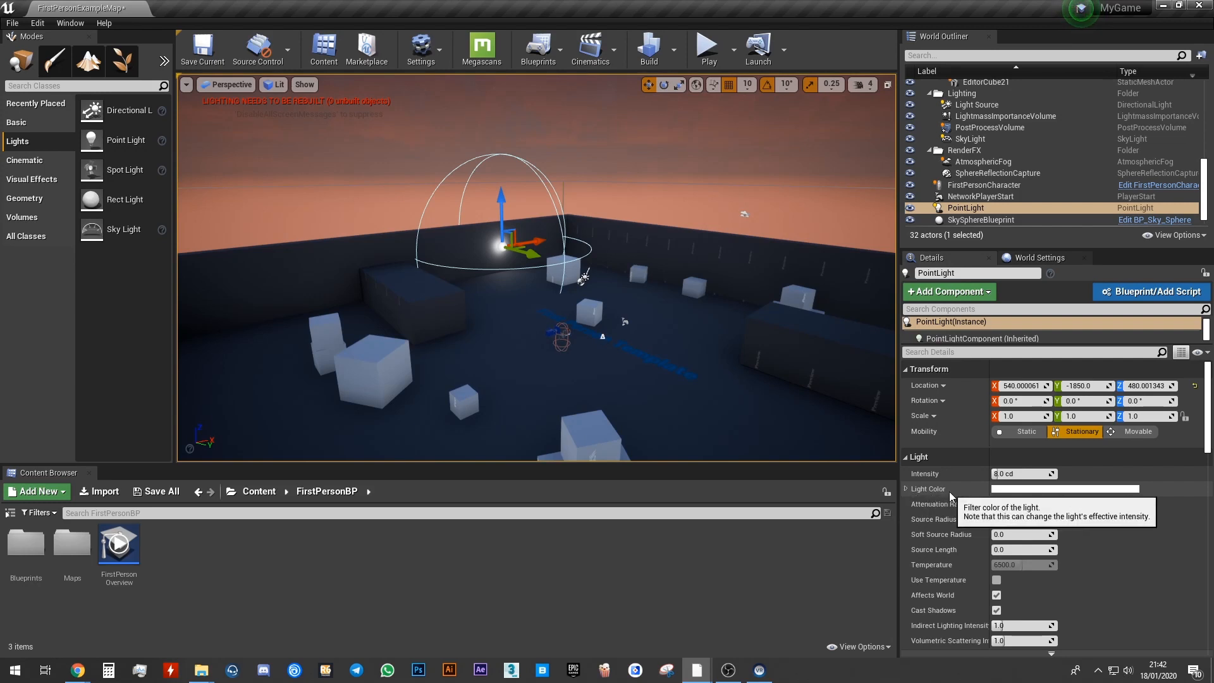
Open the point light's color for editing and pick a pale blue, hex sRGB DCE3FFFF.
left_click(1006, 491)
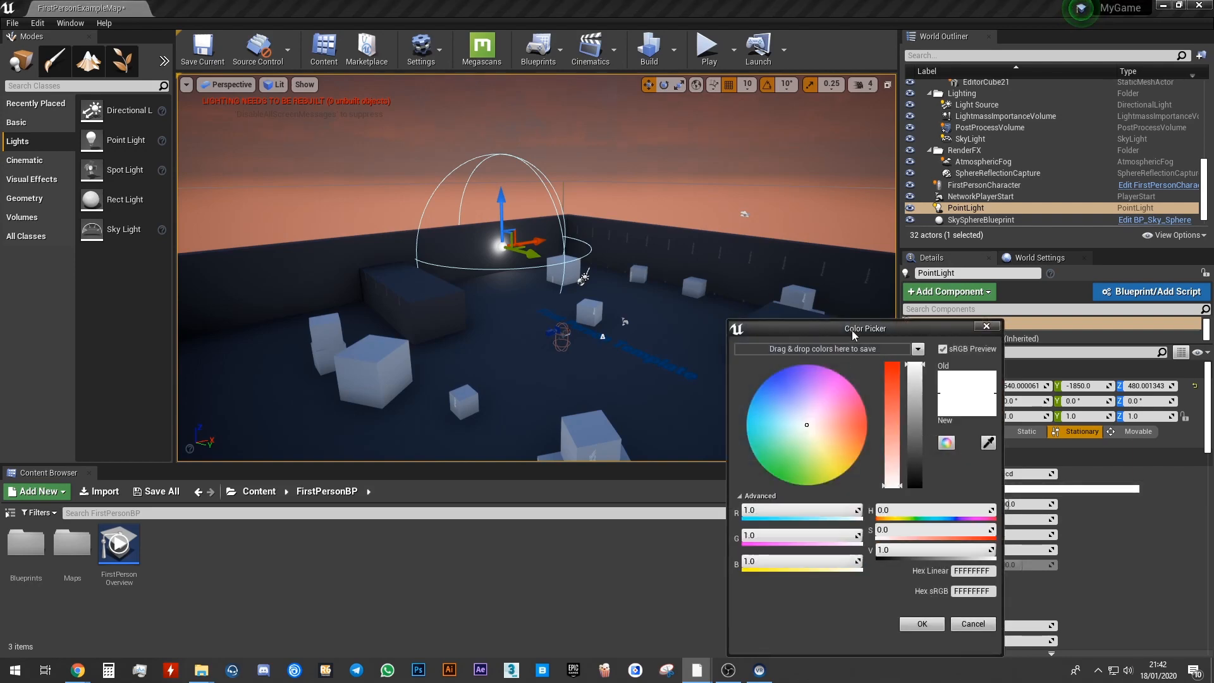
left_click_drag(852, 329, 848, 238)
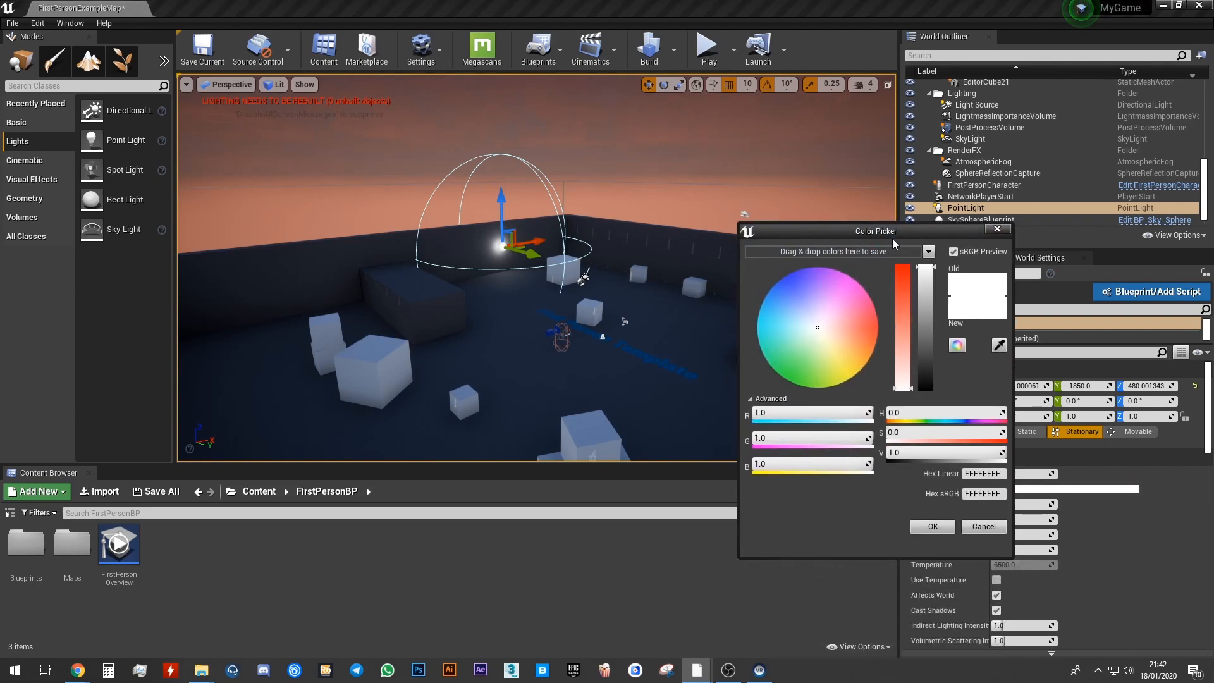
left_click_drag(821, 332, 806, 287)
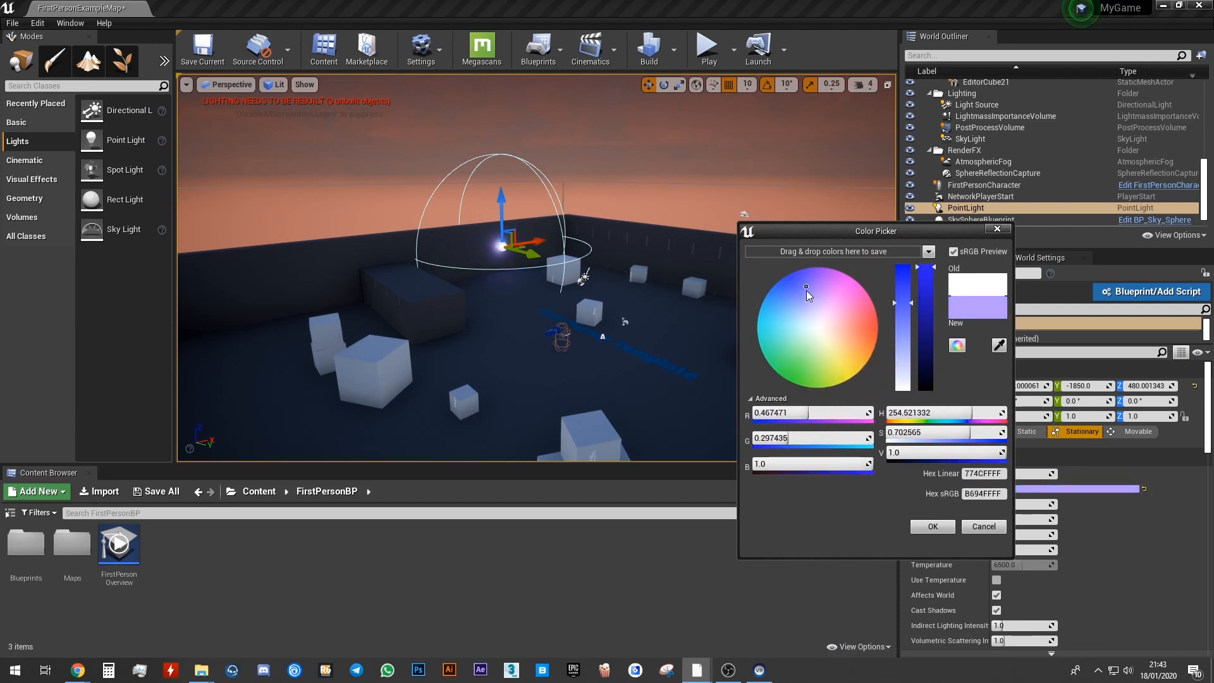
left_click_drag(806, 285, 807, 318)
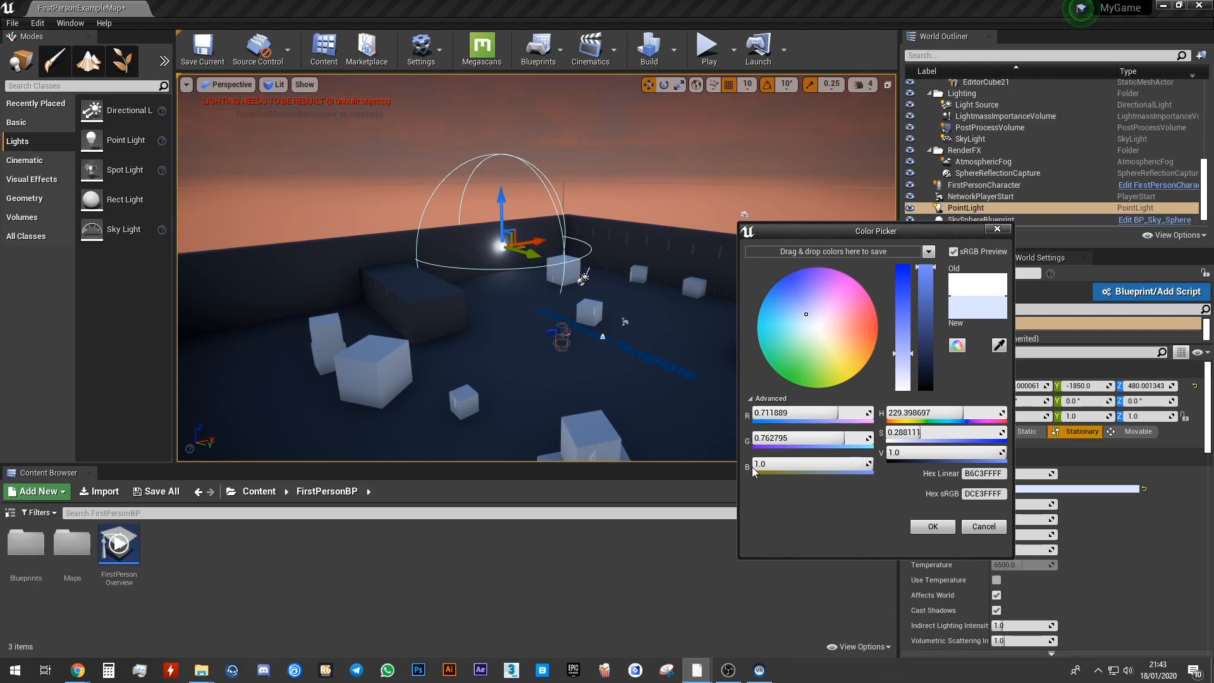
Set the point light's color to pure green with red 0, green 1 and blue 0.
left_click(777, 412)
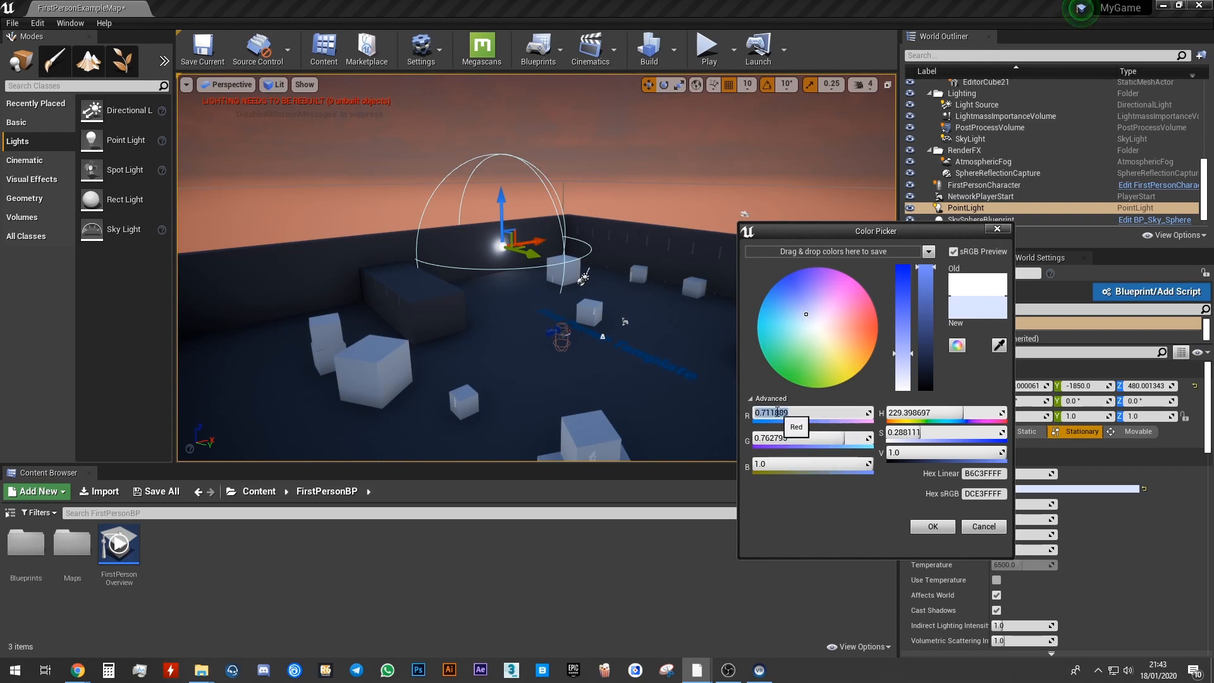
type("0")
key("Return")
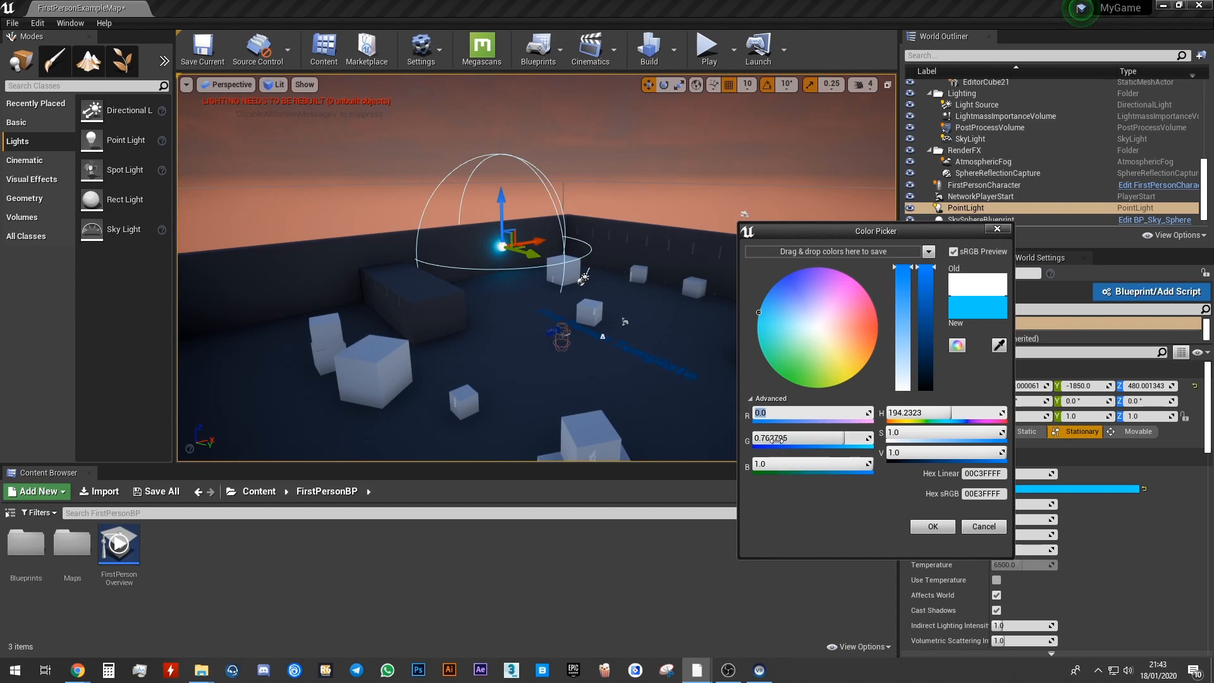
left_click(773, 438)
type("1")
key("Return")
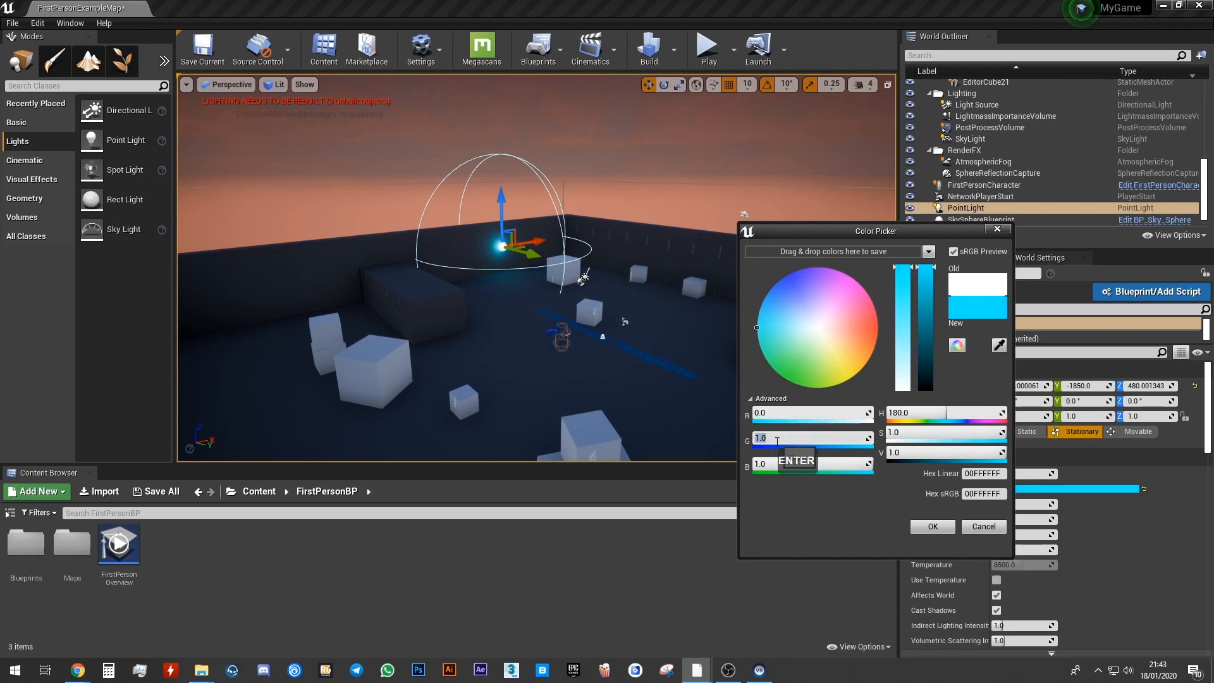
left_click(775, 463)
type("0")
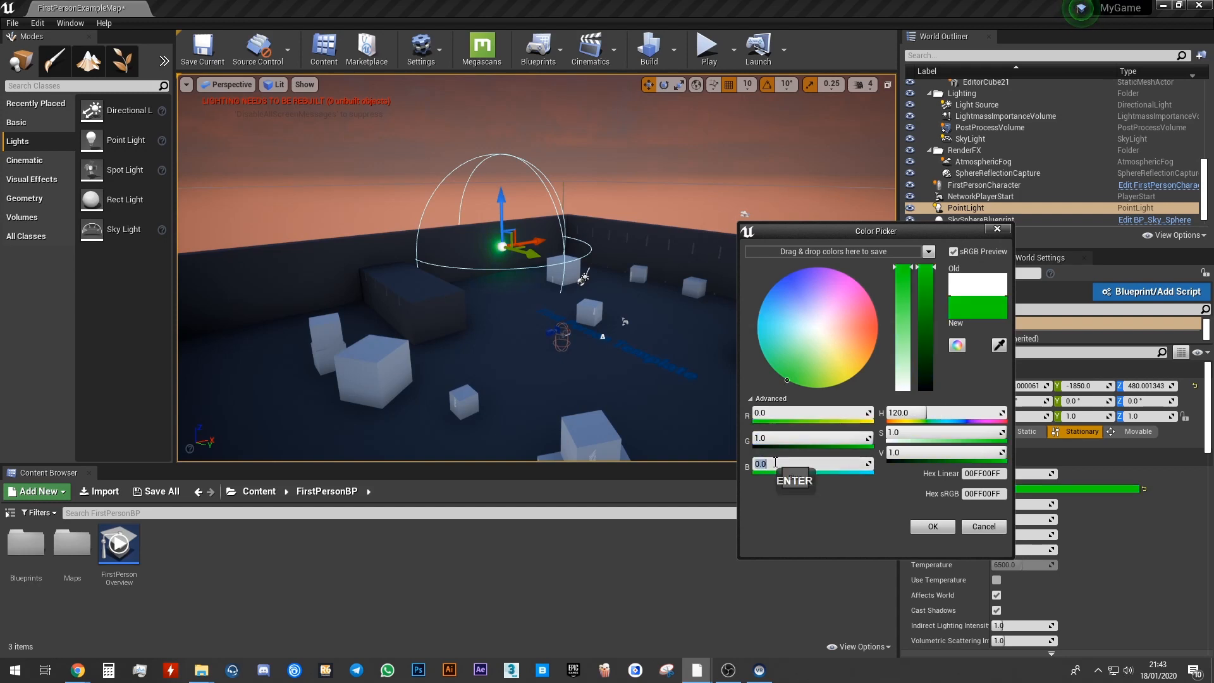
Accept the green light color and place a second point light near the far wall at about X 1570, Y 210, Z 510.
key("Return")
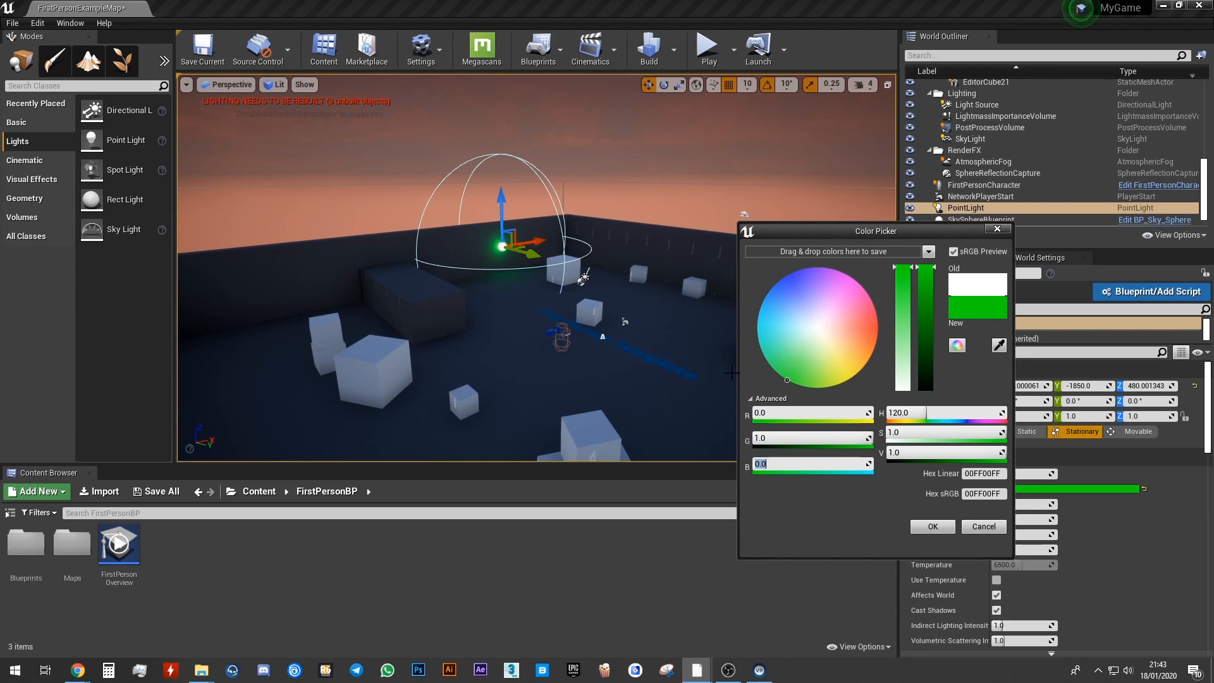
left_click(925, 529)
mouse_move(548, 280)
right_mouse_down()
mouse_move(524, 273)
mouse_move(554, 293)
right_mouse_up()
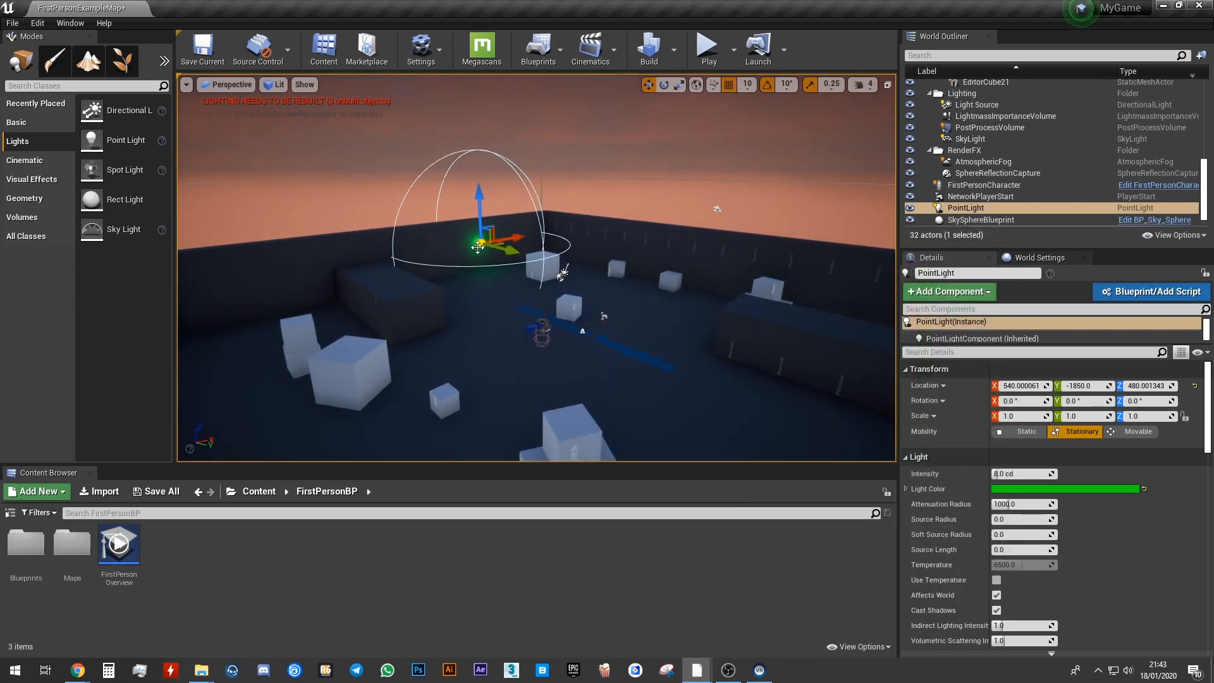
right_click_drag(479, 249, 451, 268)
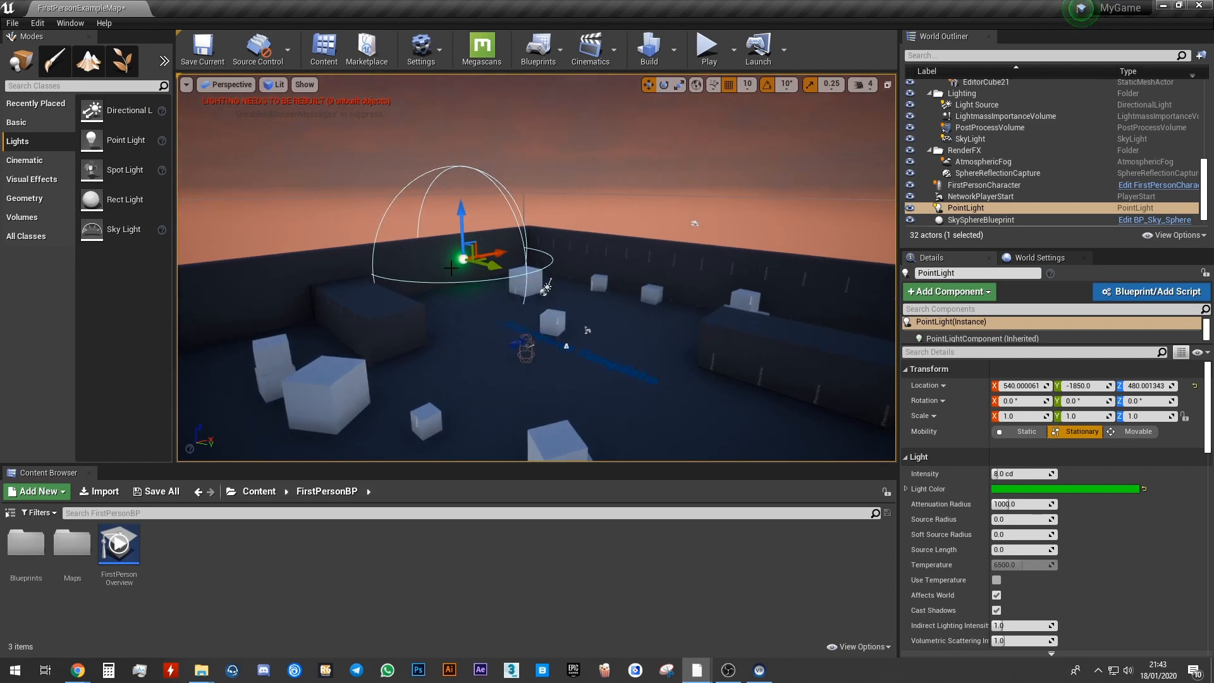
left_click(106, 142)
left_click_drag(106, 141, 686, 265)
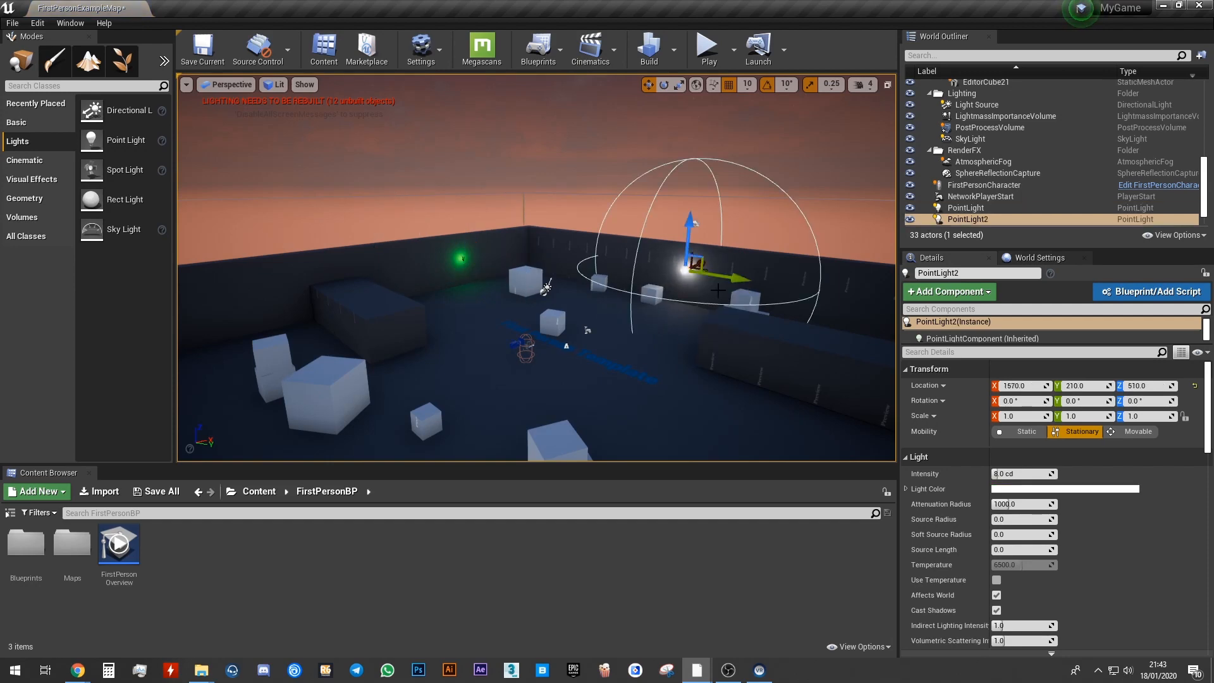
Set the second point light's color to pure red by setting green to 0 and blue to 0.
left_click(1013, 489)
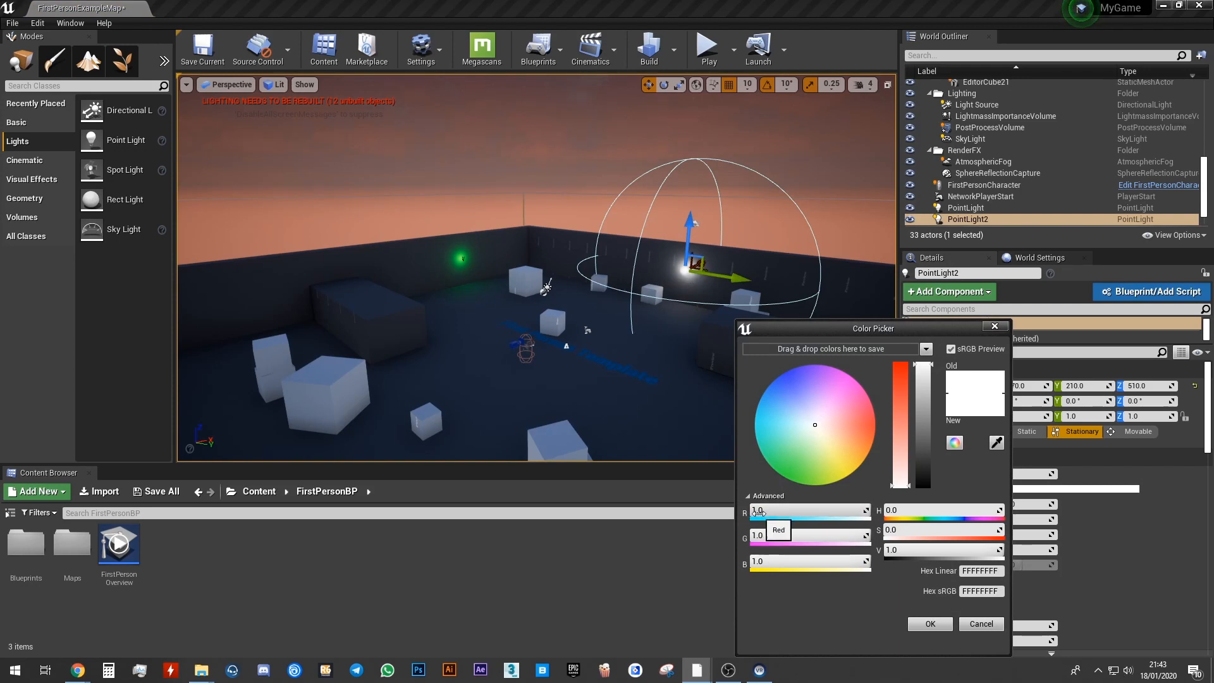
left_click(771, 542)
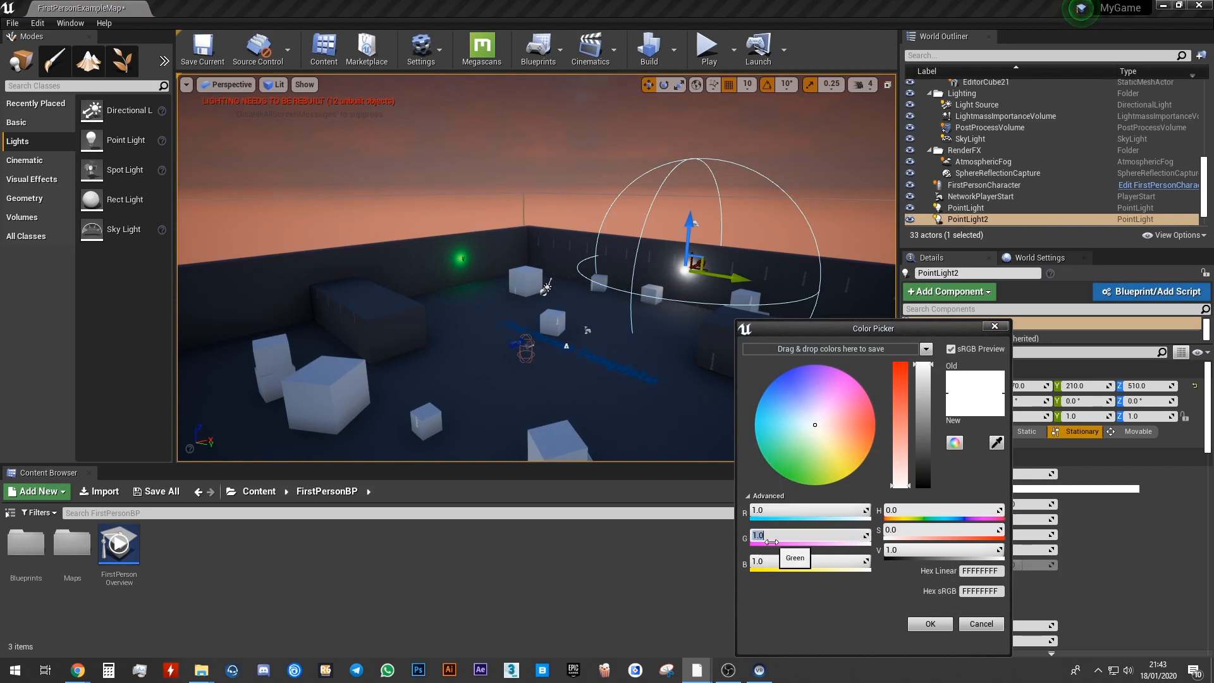
type("0")
key("Return")
left_click(789, 560)
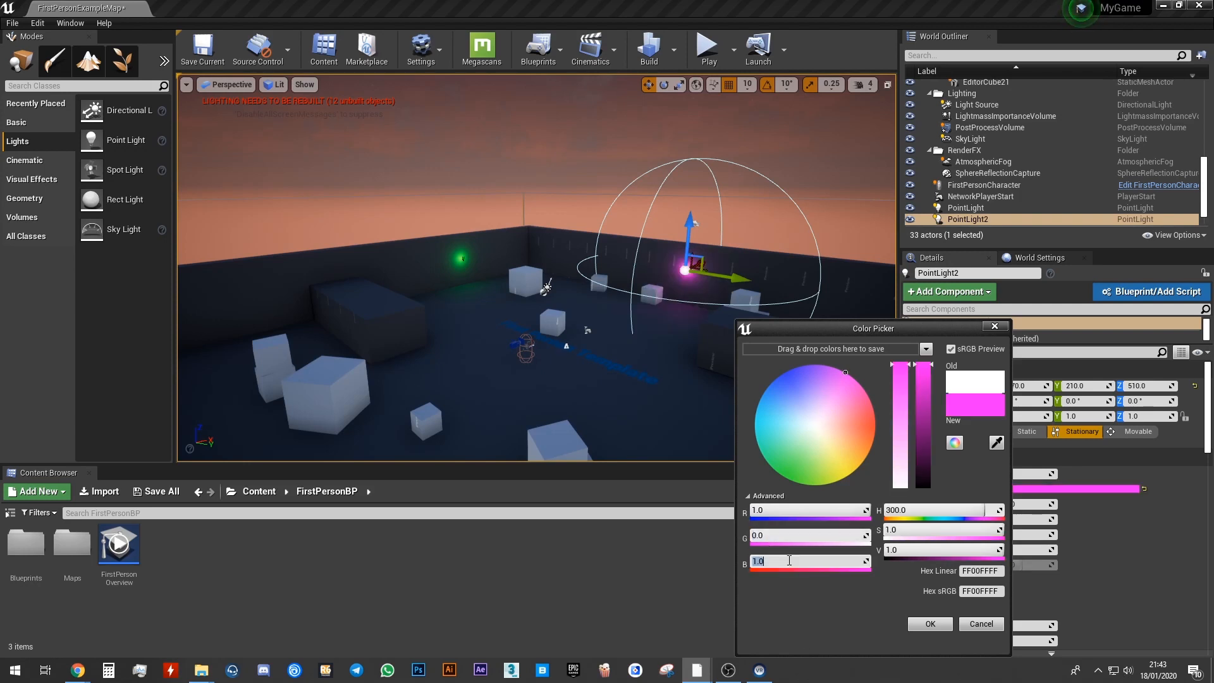
type("0")
key("Return")
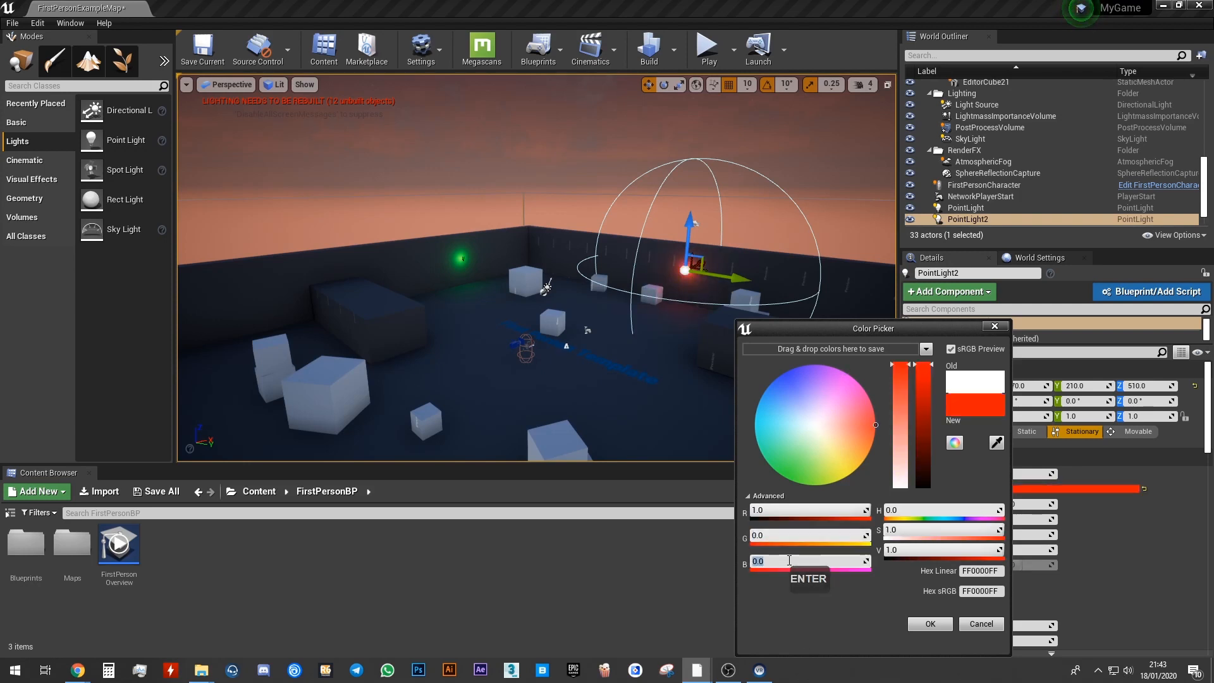
left_click(930, 624)
Playtest the level to examine the red and green point lights, stop it, and look over the room in the editor.
right_click_drag(634, 372, 635, 361)
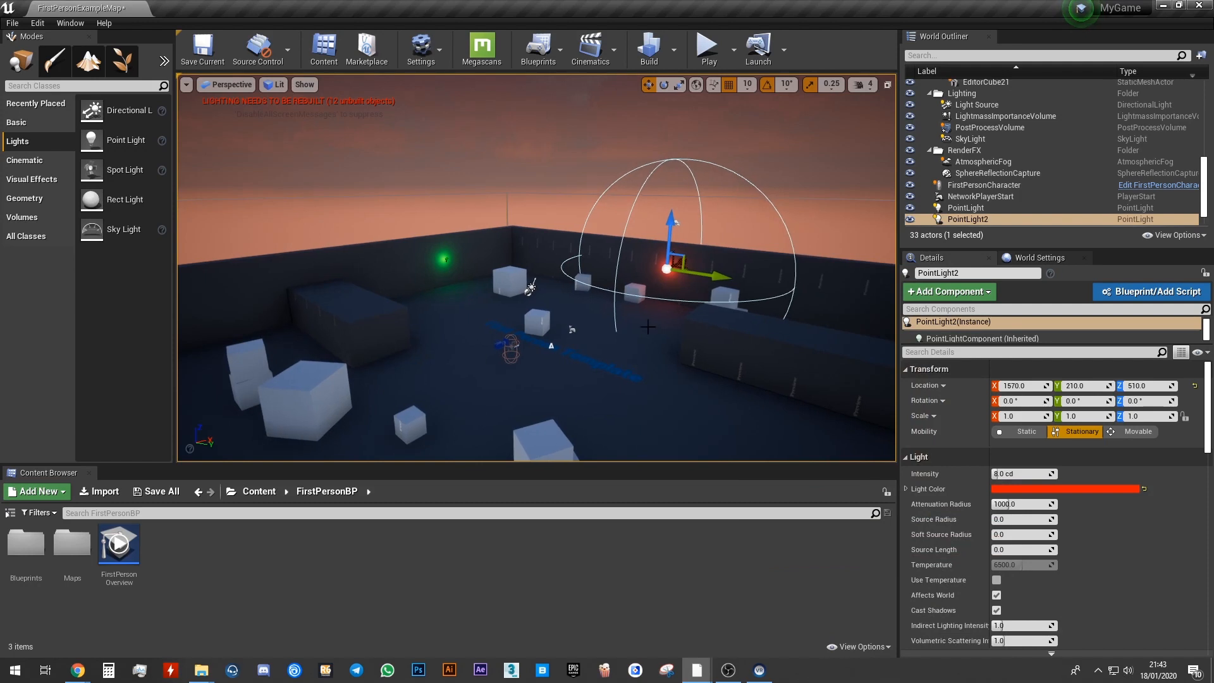
left_click(707, 48)
key("d")
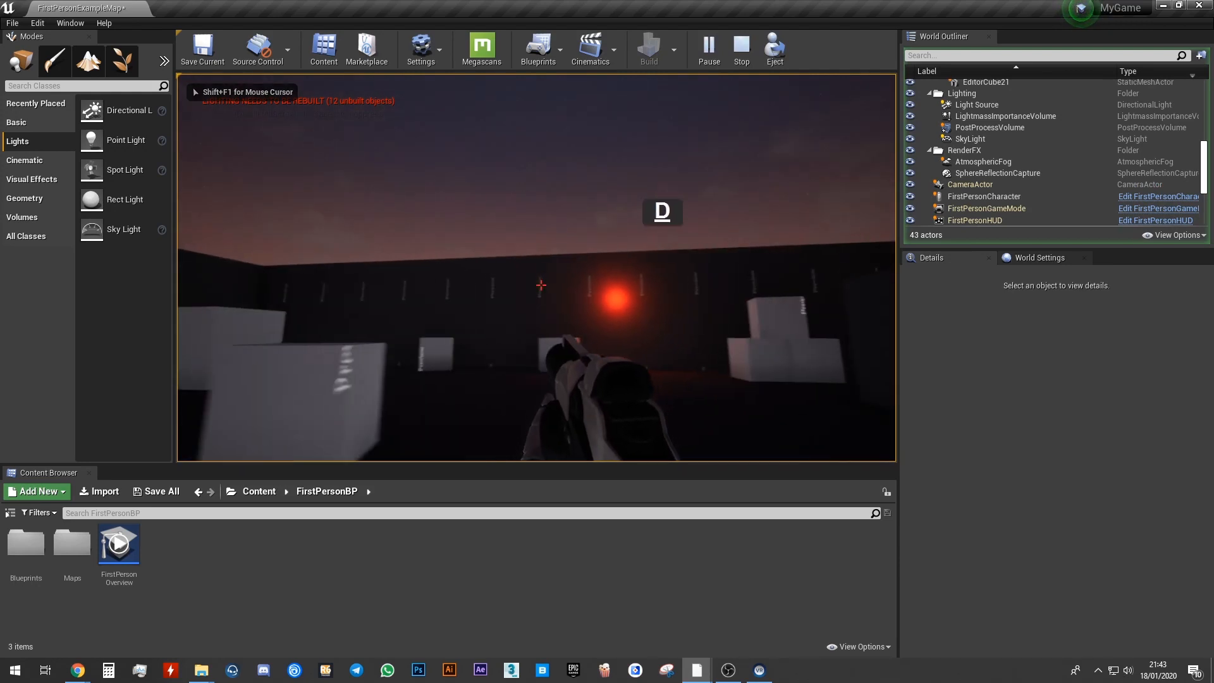
key("s")
key("a")
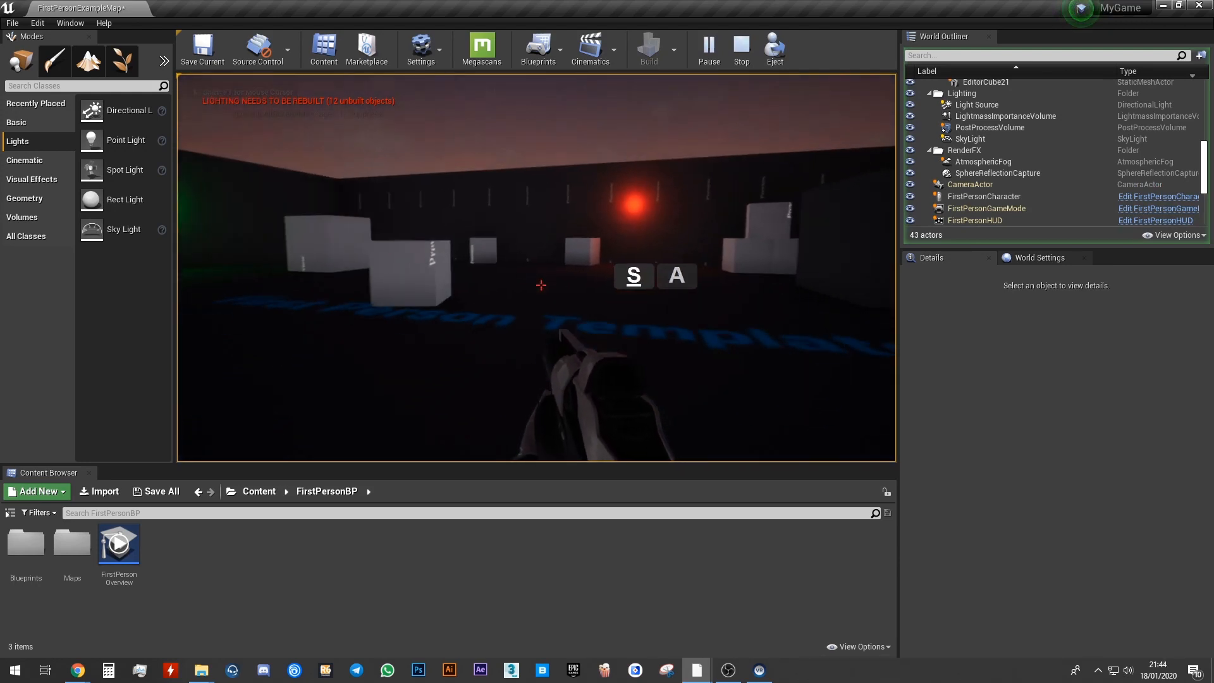
key("Escape")
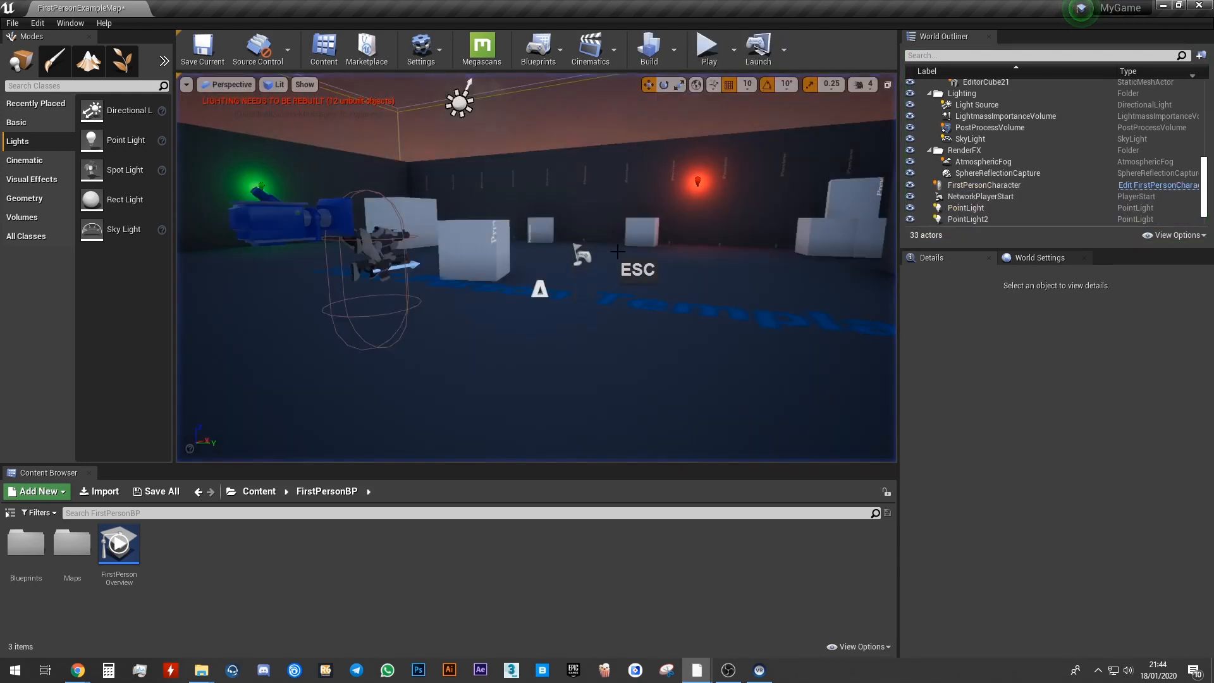
mouse_move(615, 252)
right_mouse_down()
mouse_move(609, 268)
mouse_move(611, 144)
mouse_move(620, 254)
right_mouse_up()
key("s")
key("d")
key("w")
key("a")
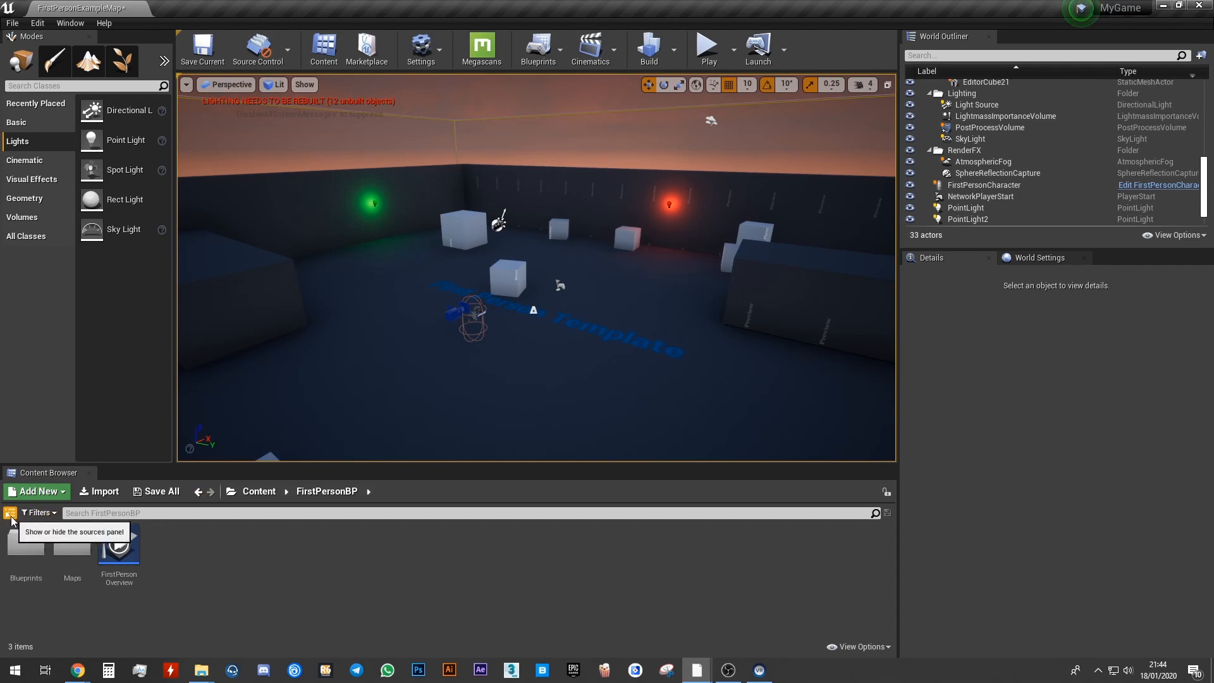
Show the project's folder tree and open the Particles folder inside StarterContent.
left_click(10, 514)
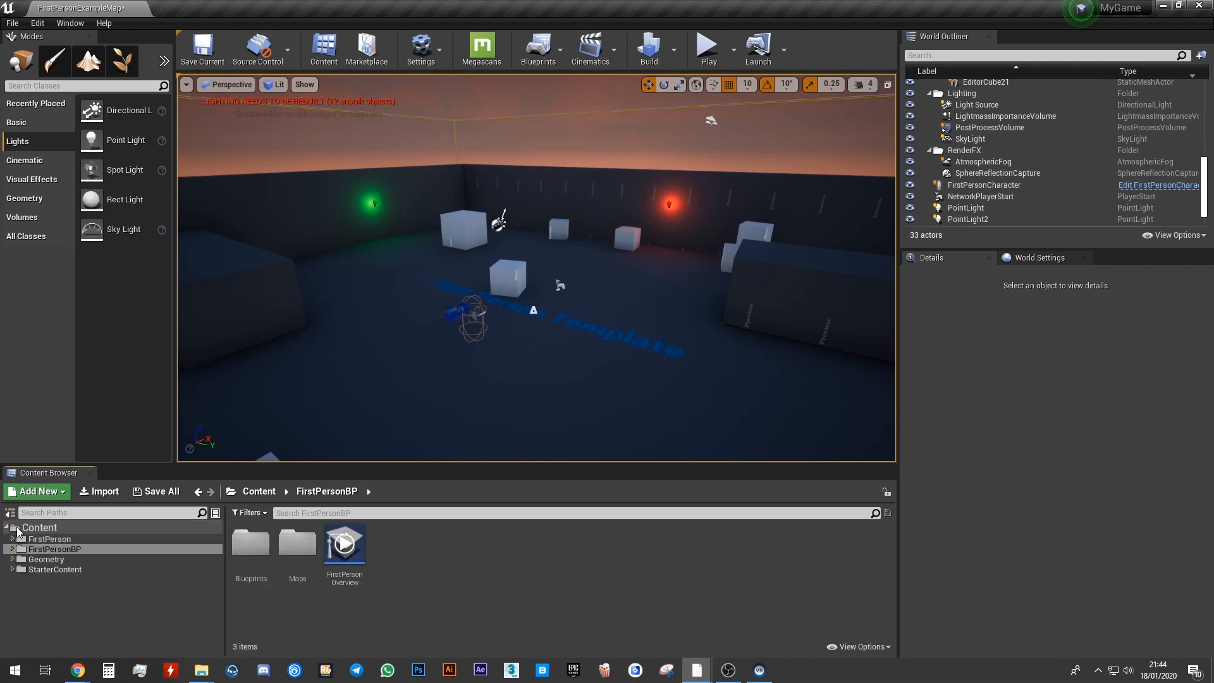
left_click(45, 570)
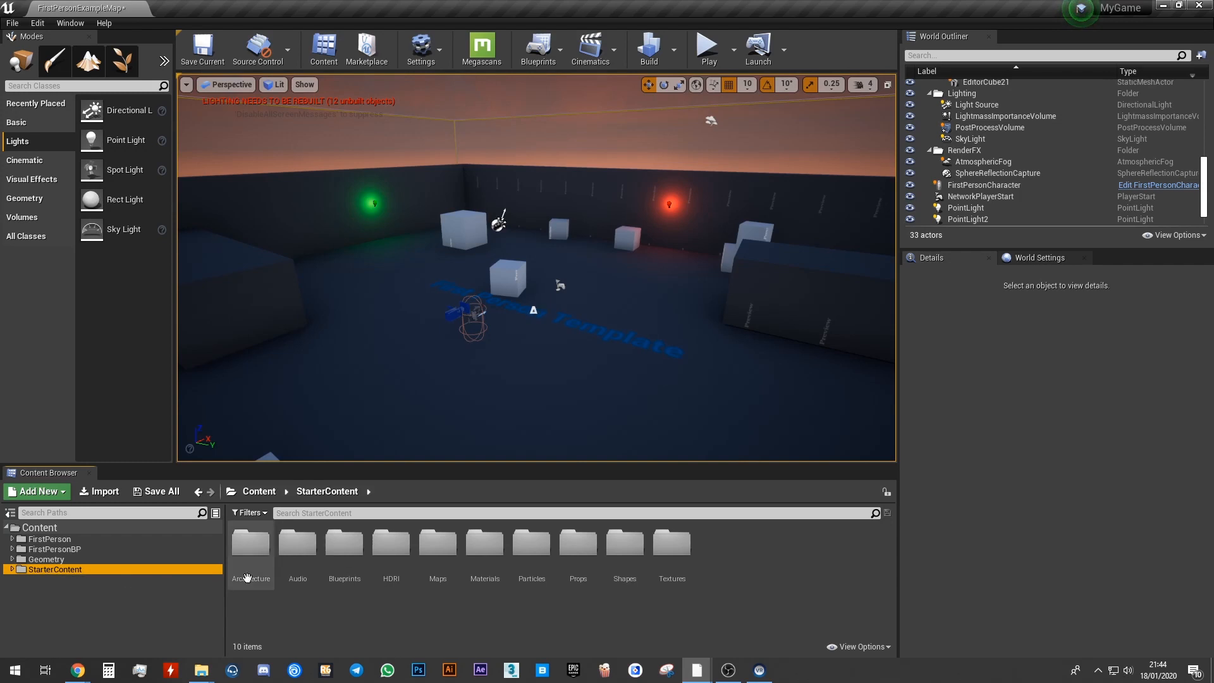
left_click(531, 543)
double_click(532, 544)
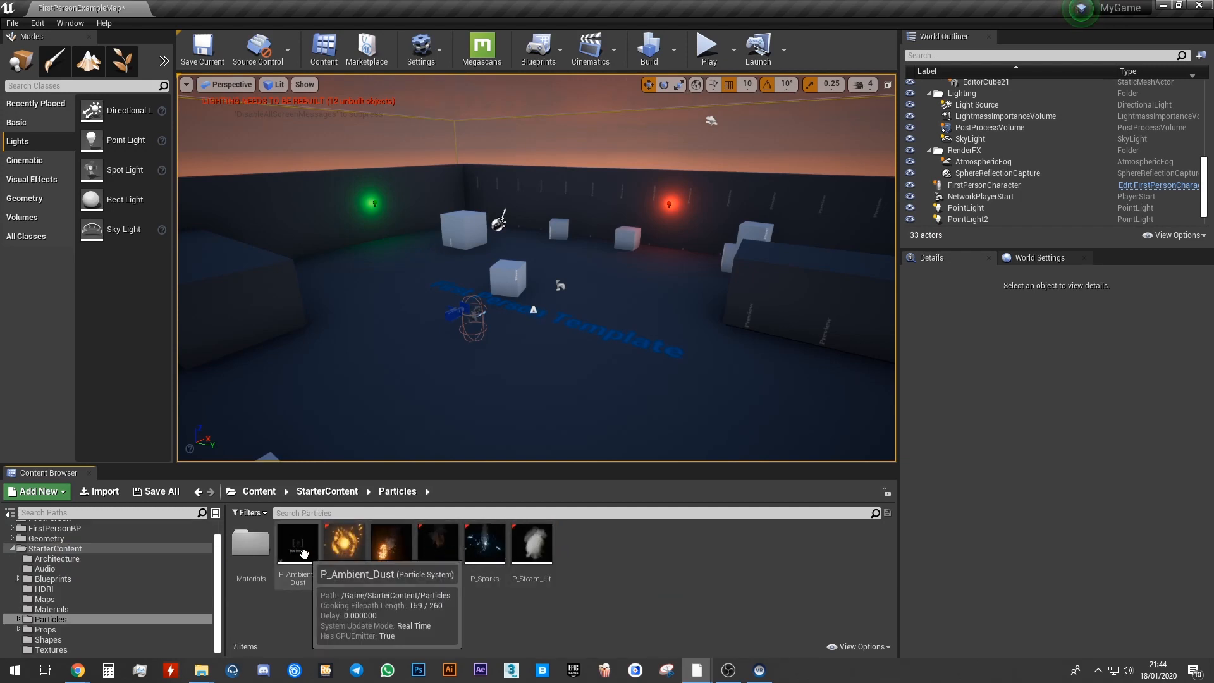
Place the P_Fire particle system on the floor in front of the template text, at about X -120, Y 380, Z 170.
left_click(395, 547)
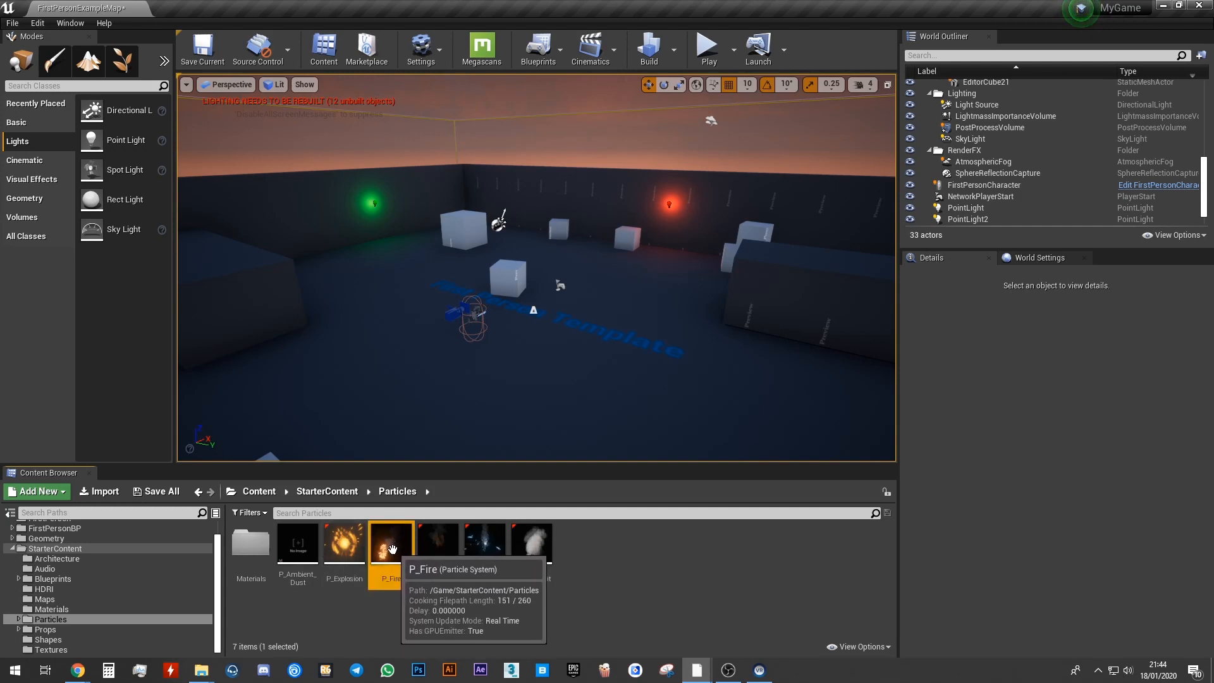
left_click(392, 548)
left_click_drag(392, 548, 589, 357)
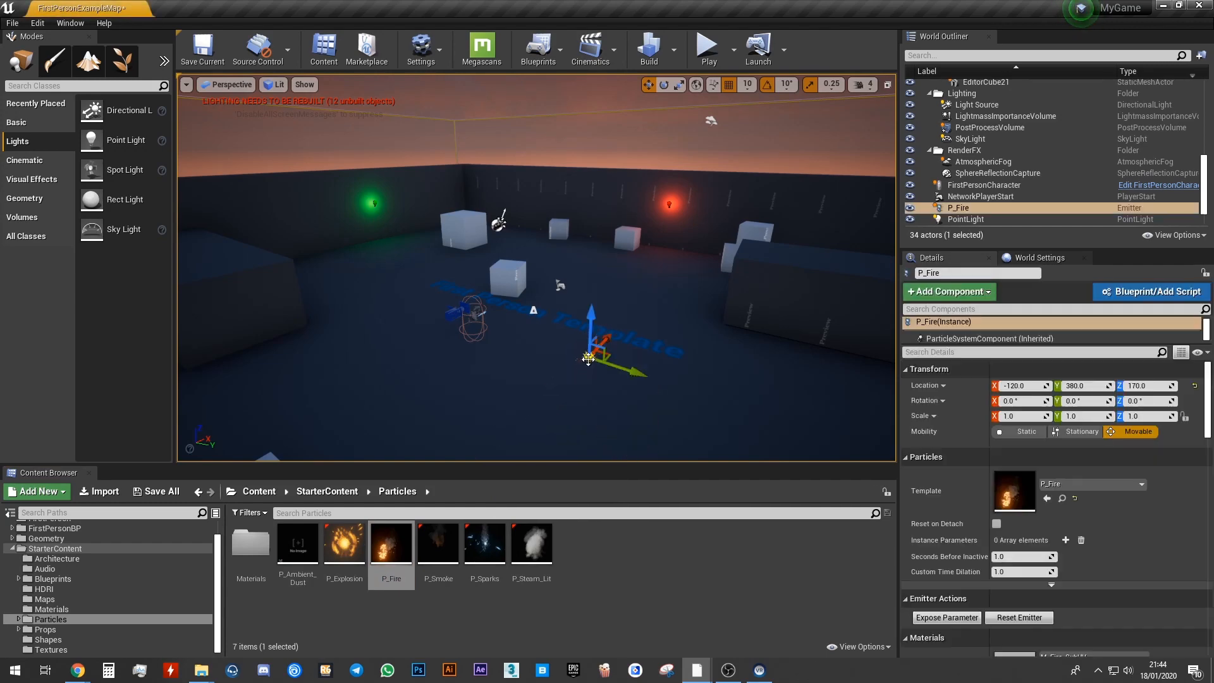
right_click_drag(598, 379, 639, 487)
key("w")
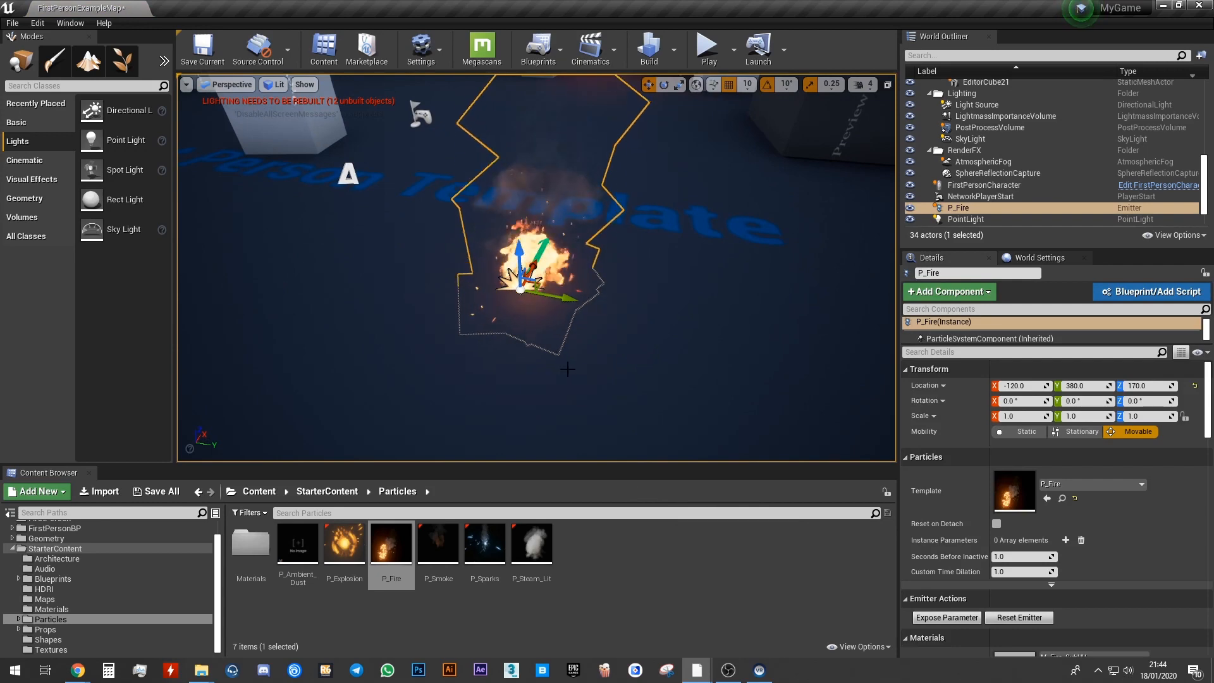
Playtest the level around the fire, stop it, and look over the fire and both colored lights from a distance.
left_click(709, 49)
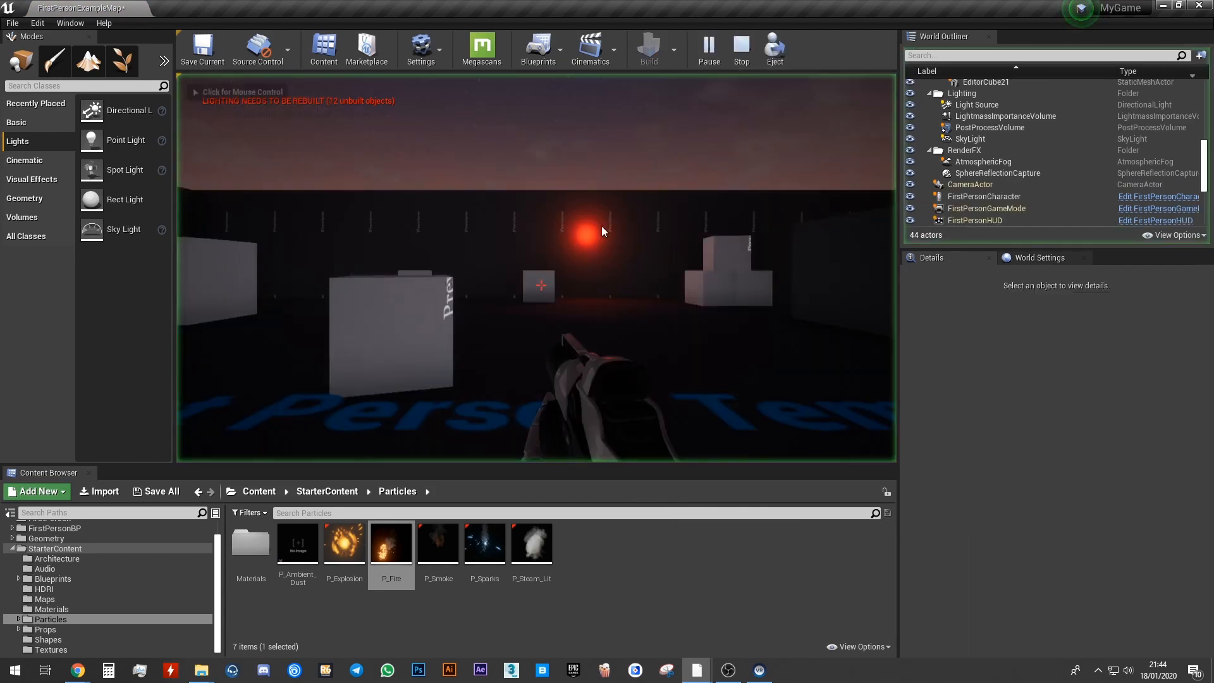
key("w")
key("d")
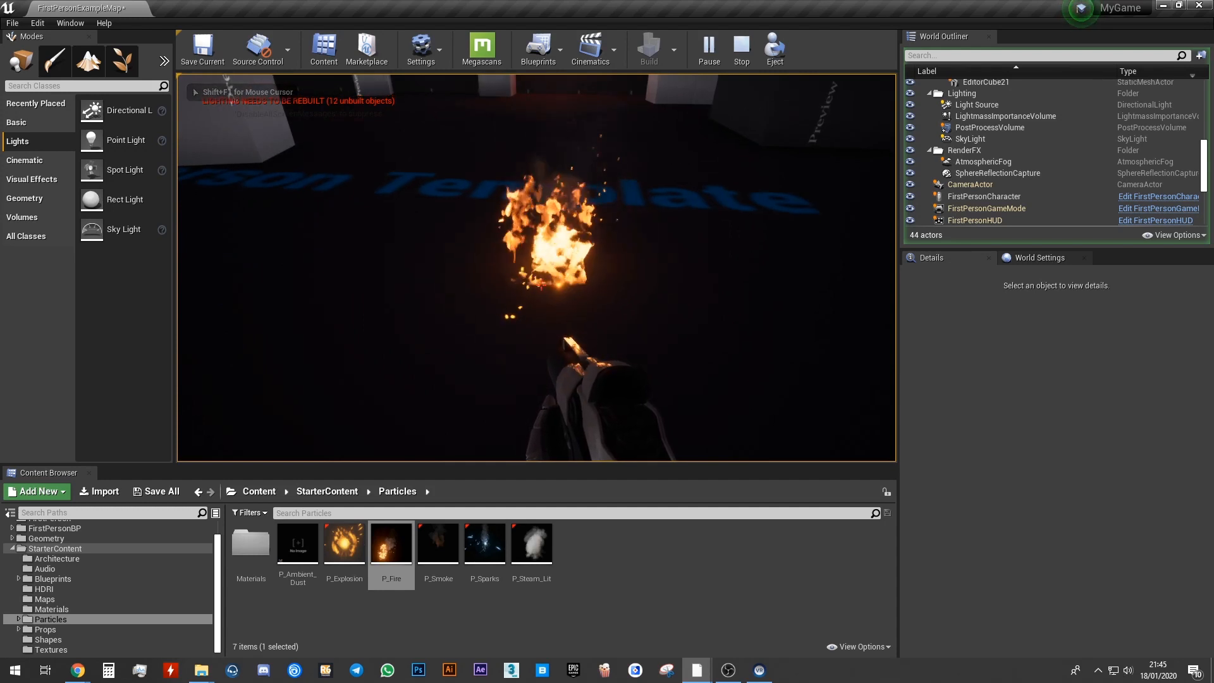
key("d")
key("s")
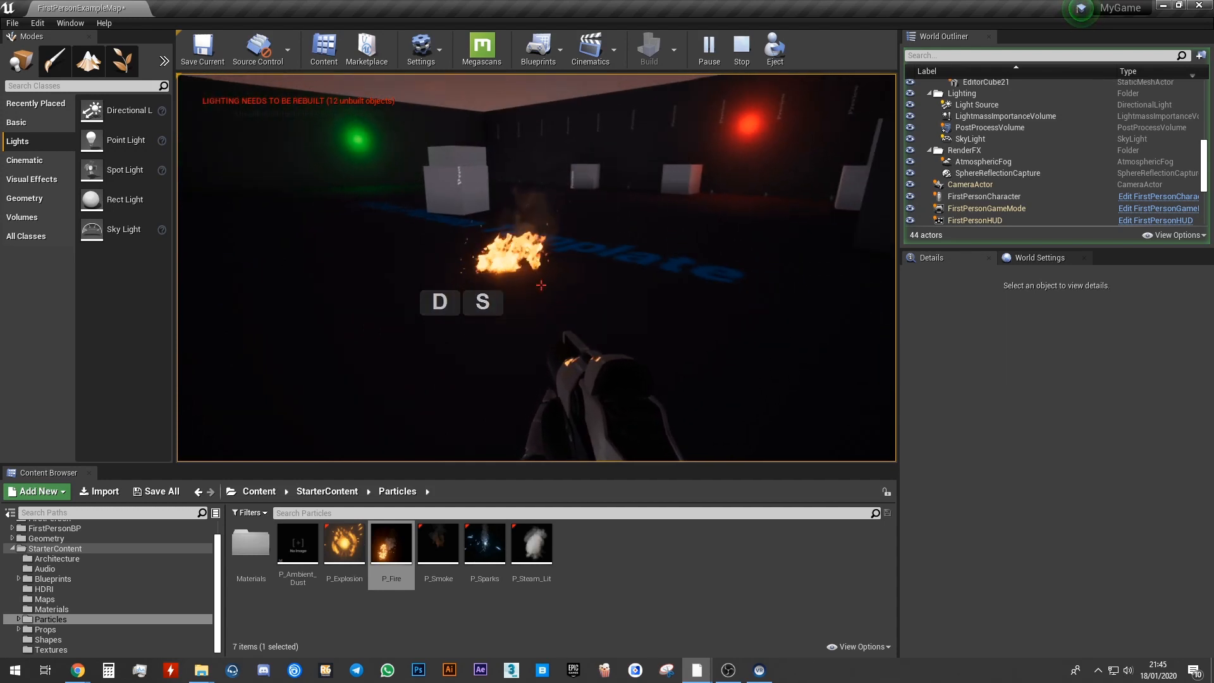
key("Escape")
right_click_drag(528, 311, 540, 344)
key("a")
key("s")
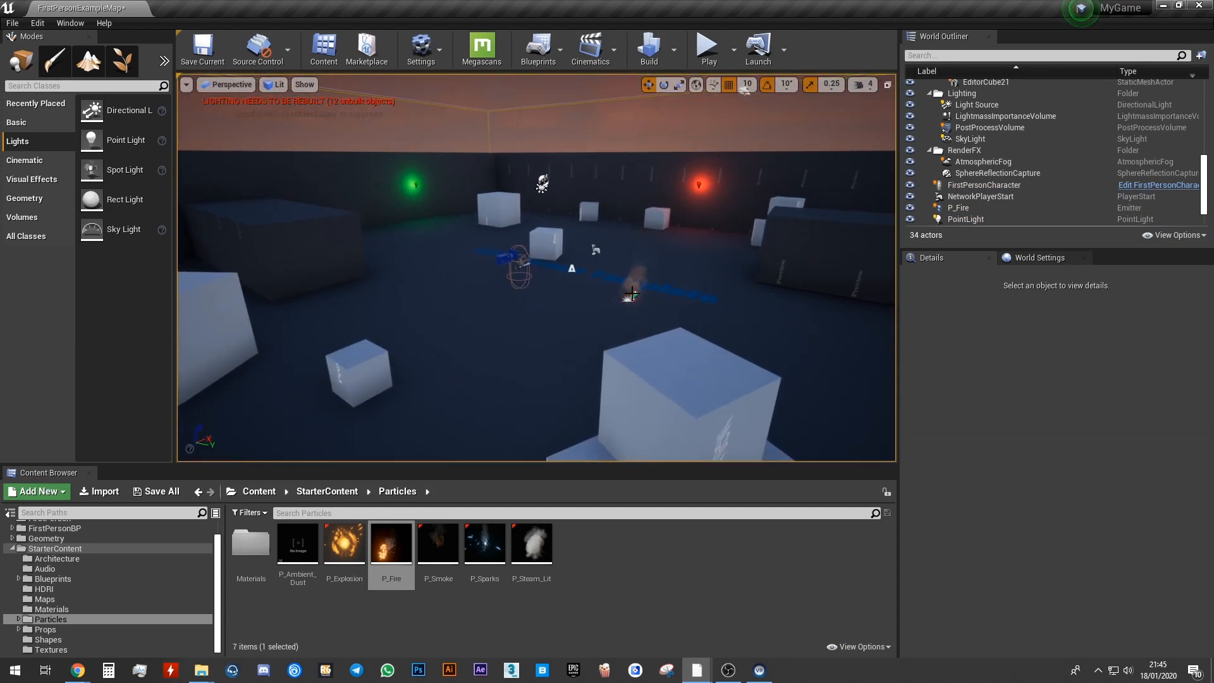
key("w")
right_click_drag(577, 292, 601, 307)
key("a")
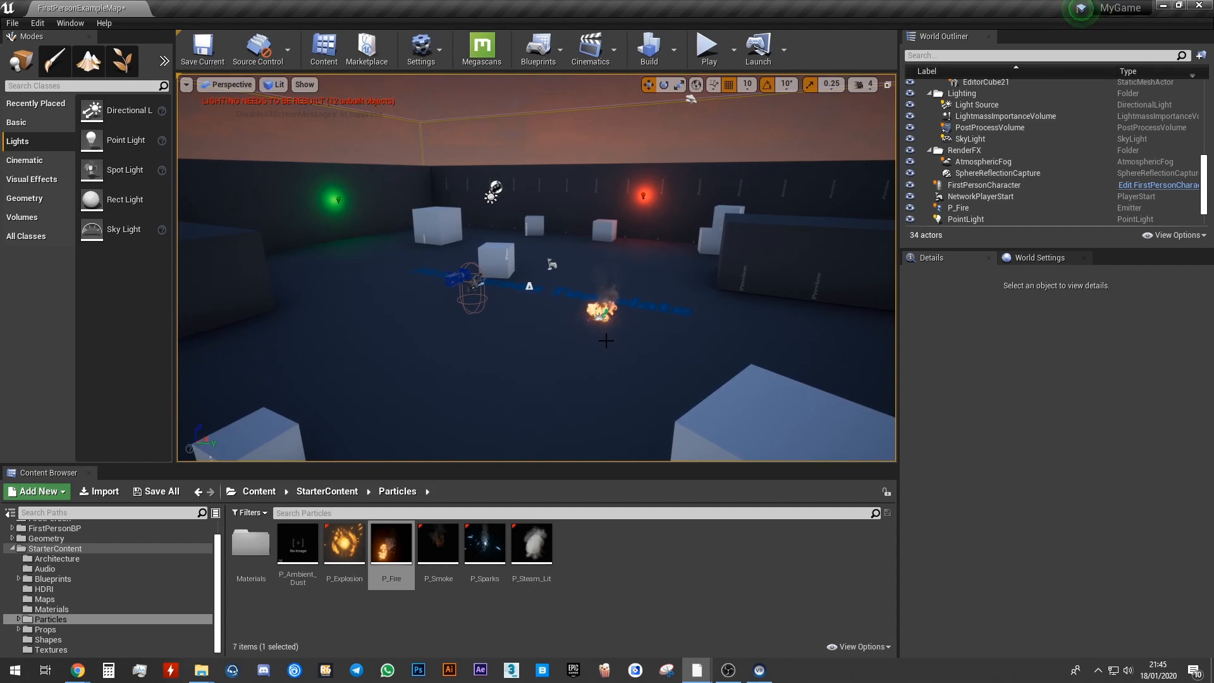
Playtest the level again, walk up to the fire to examine it closely, and stop the play session.
left_click(708, 51)
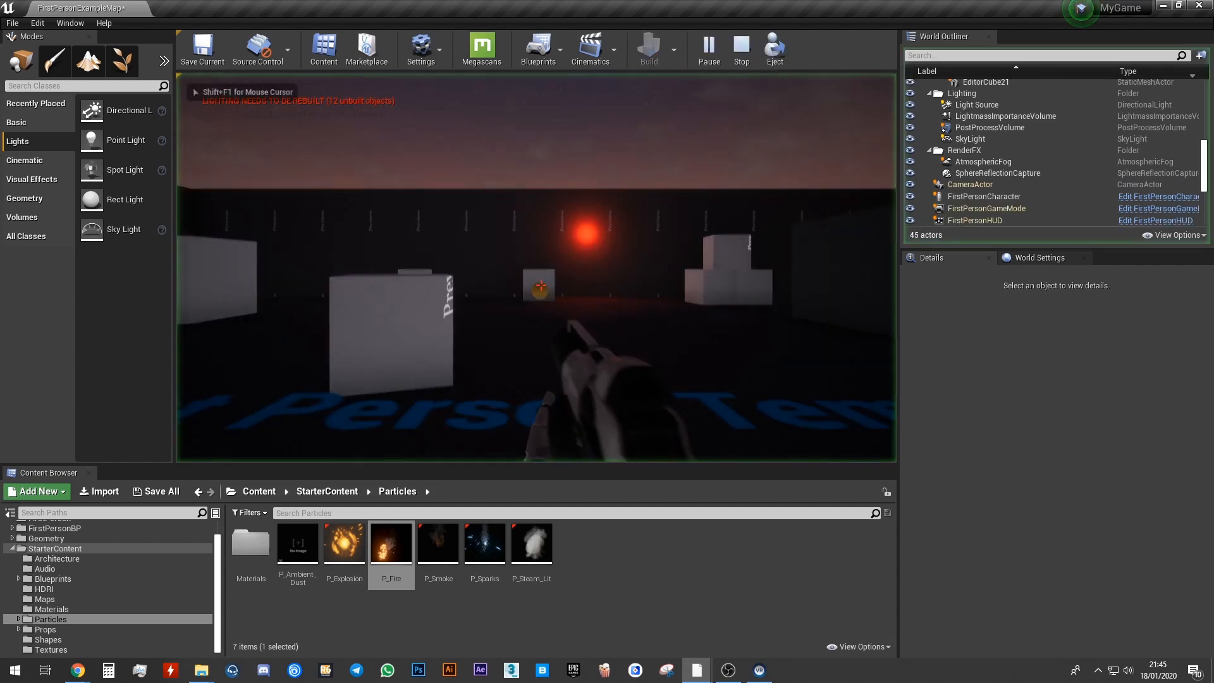
key("w")
key("w")
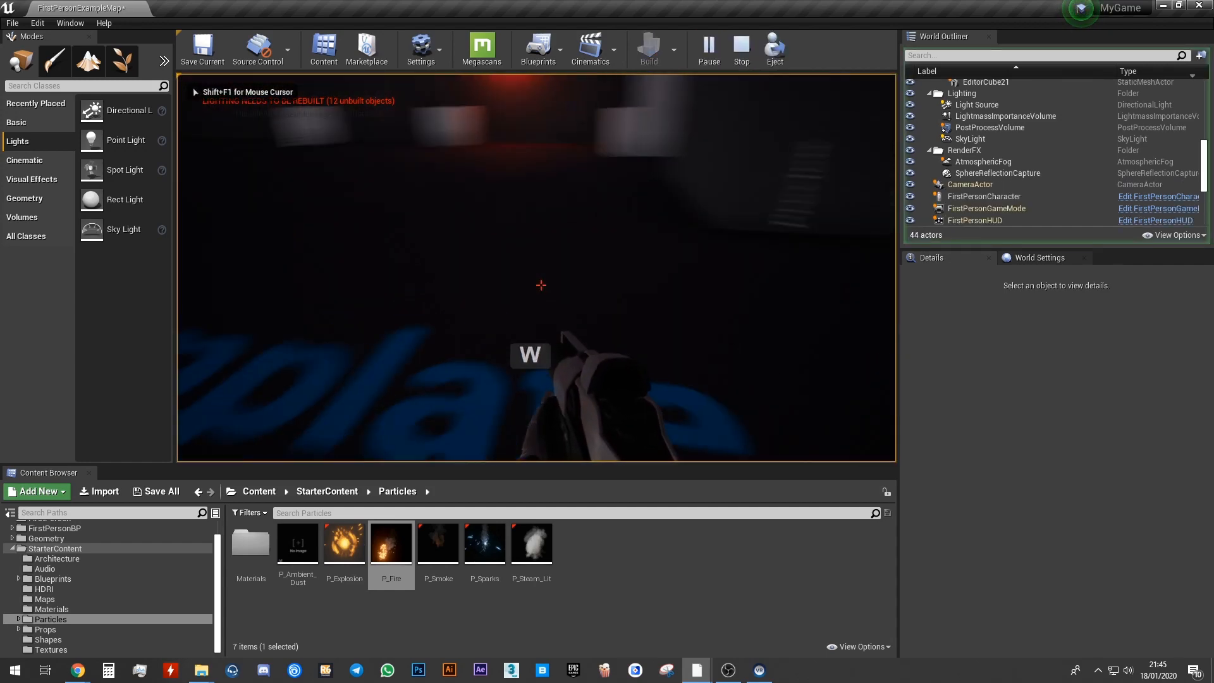
key("s")
key("a")
key("w")
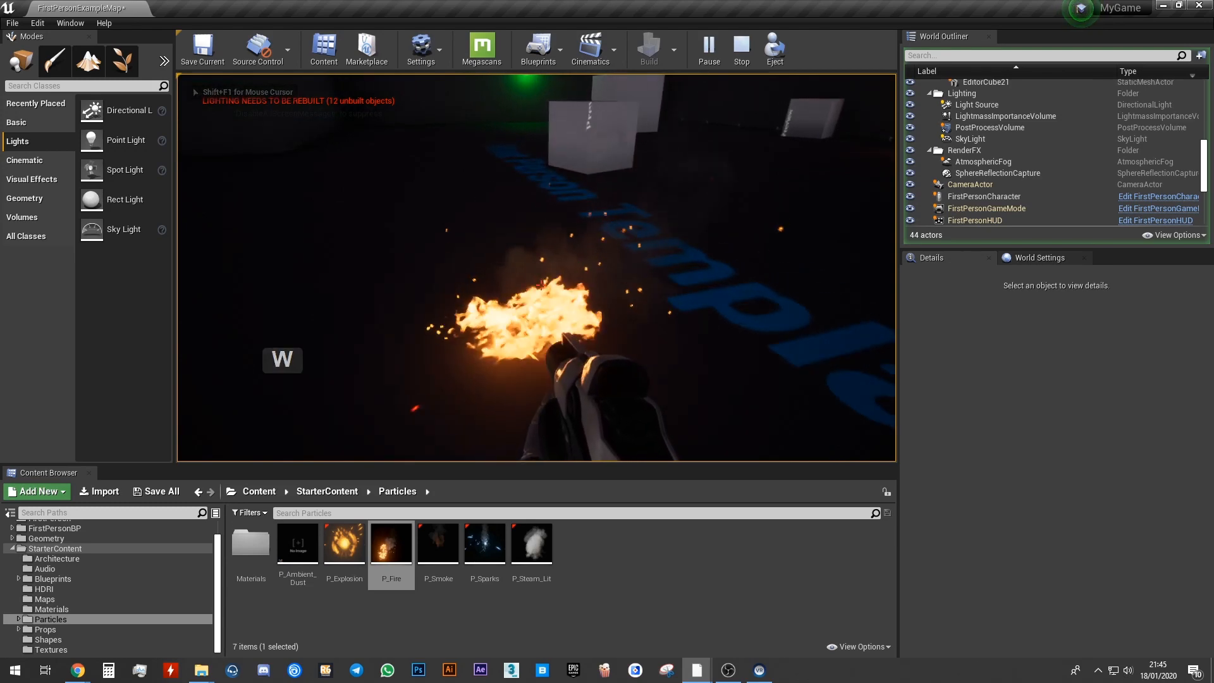
key("s")
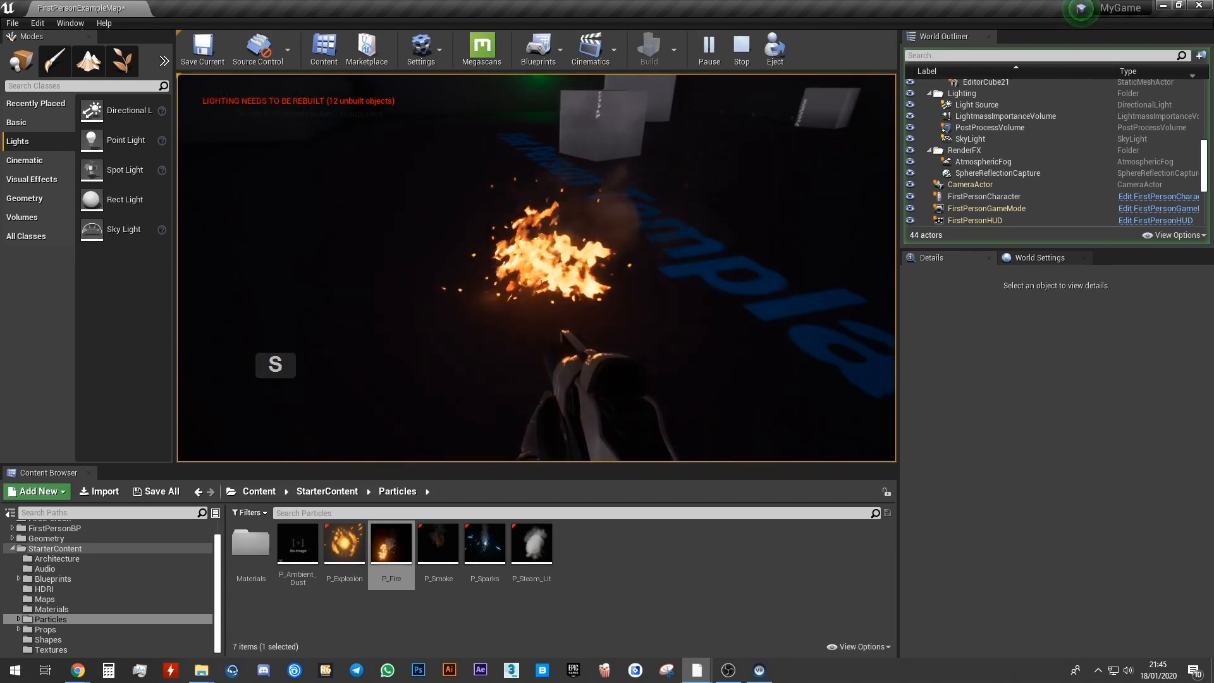
key("w")
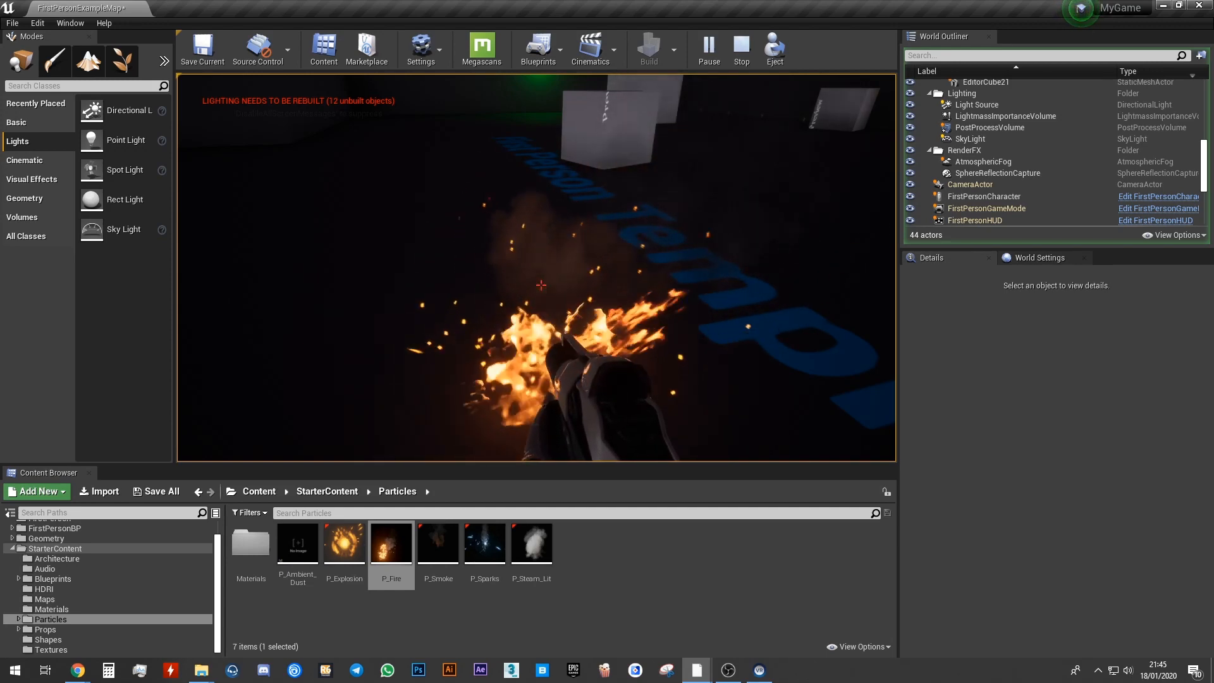
key("Escape")
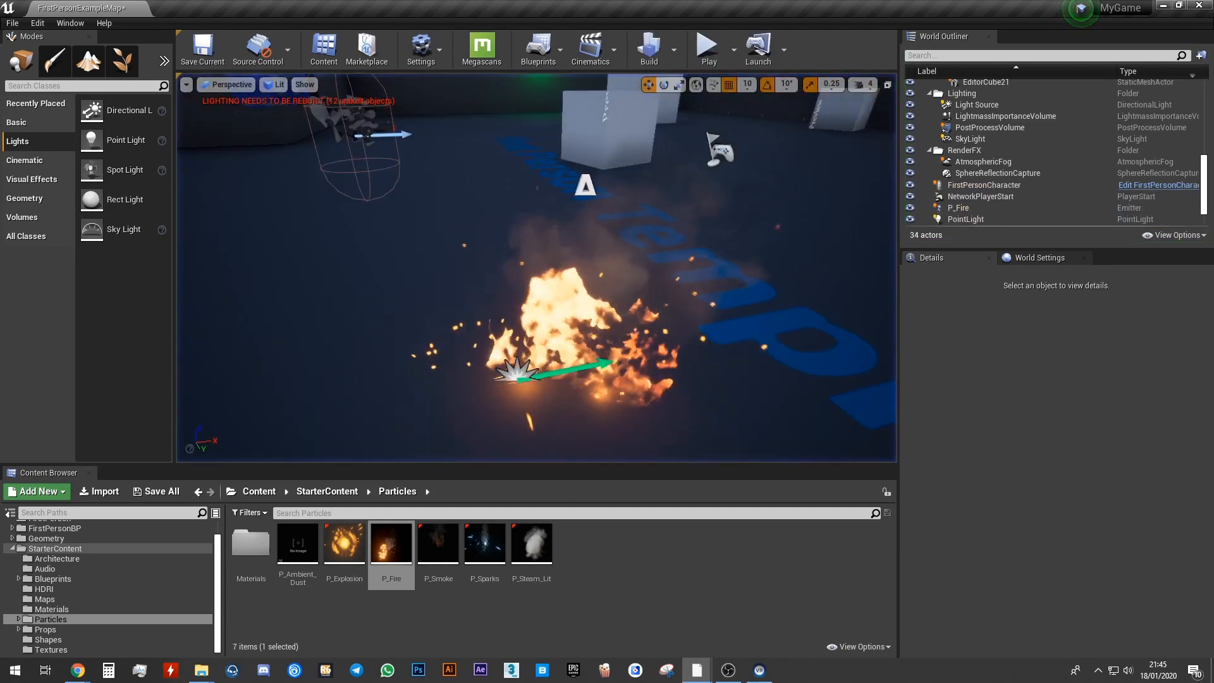